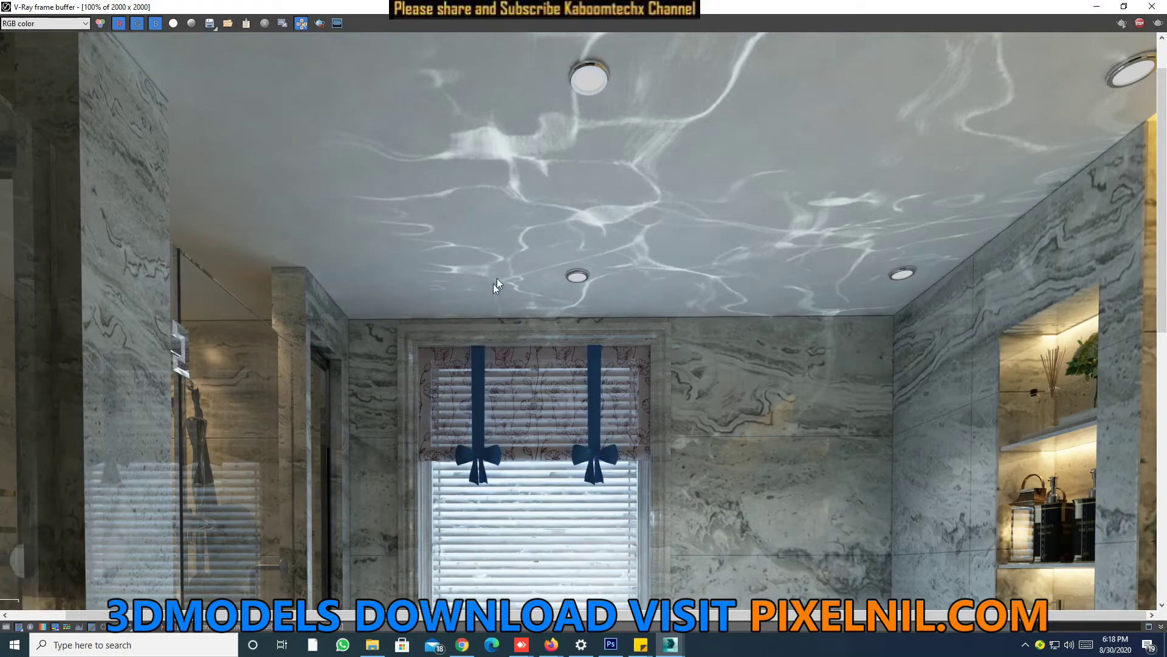
# Zoom and pan the V-Ray frame buffer to inspect the rippling caustics on the ceiling.
pyautogui.scroll(1, 586, 141)
pyautogui.scroll(1, 621, 288)
pyautogui.scroll(-3, 620, 285)
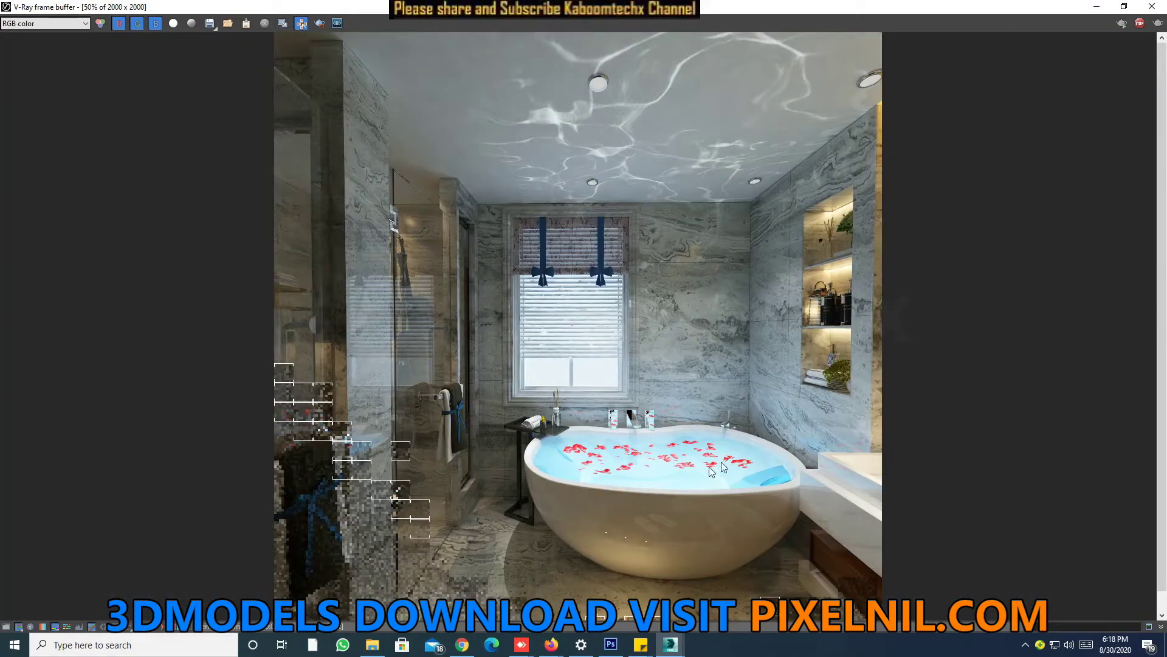
pyautogui.scroll(1, 635, 363)
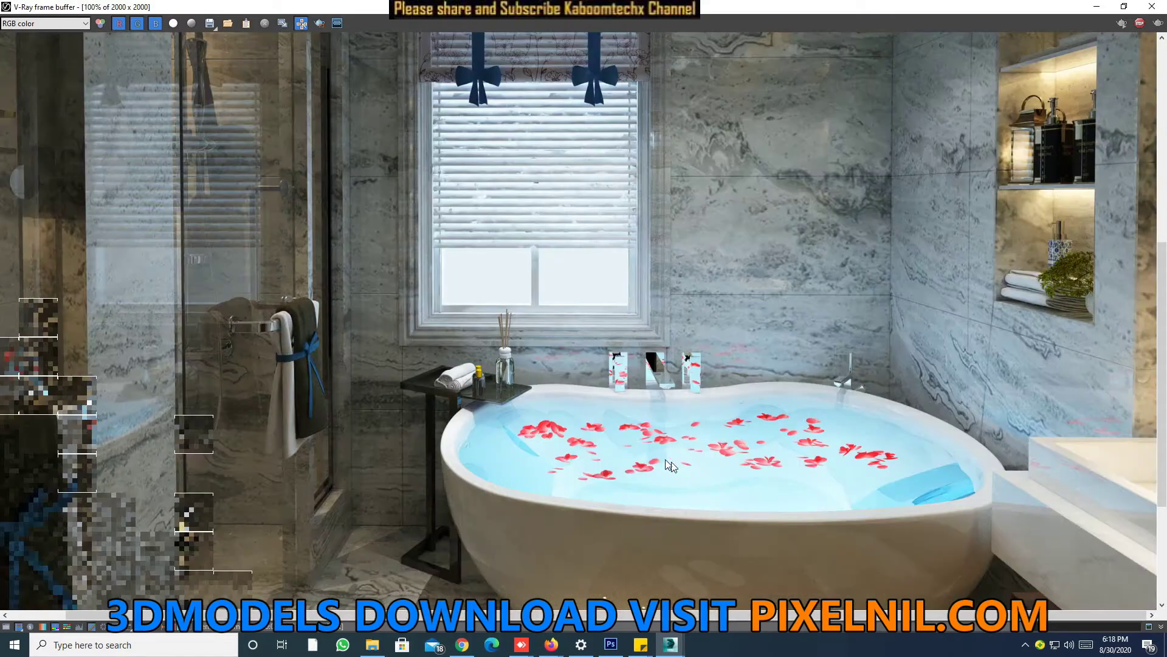
pyautogui.scroll(-1, 625, 462)
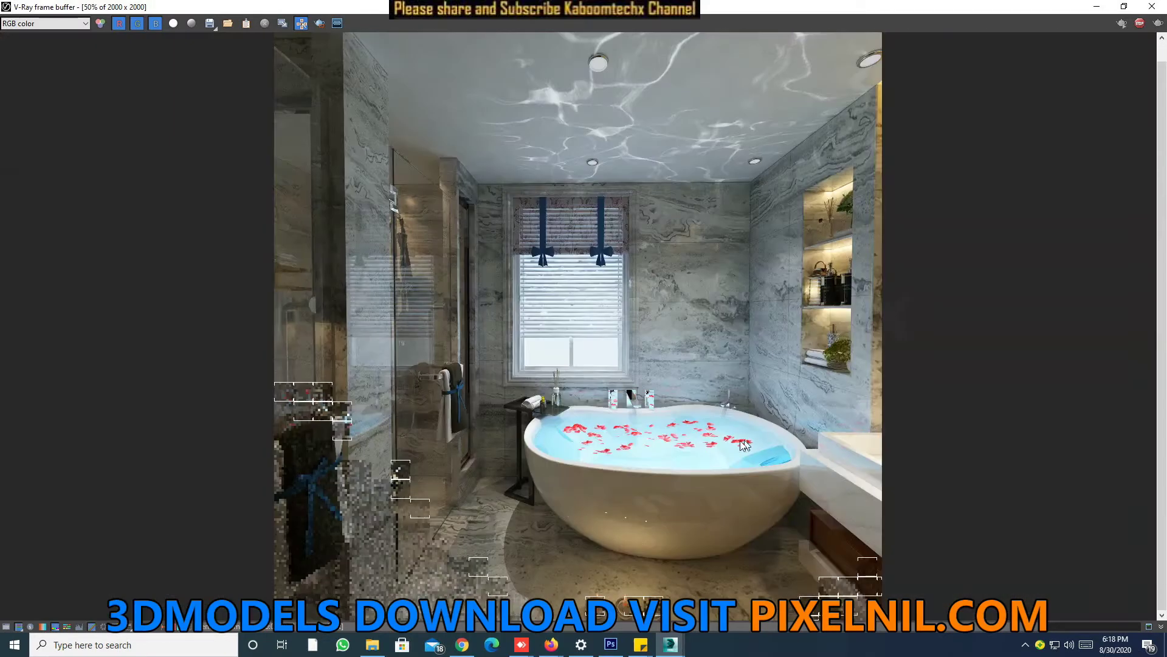
pyautogui.scroll(1, 571, 82)
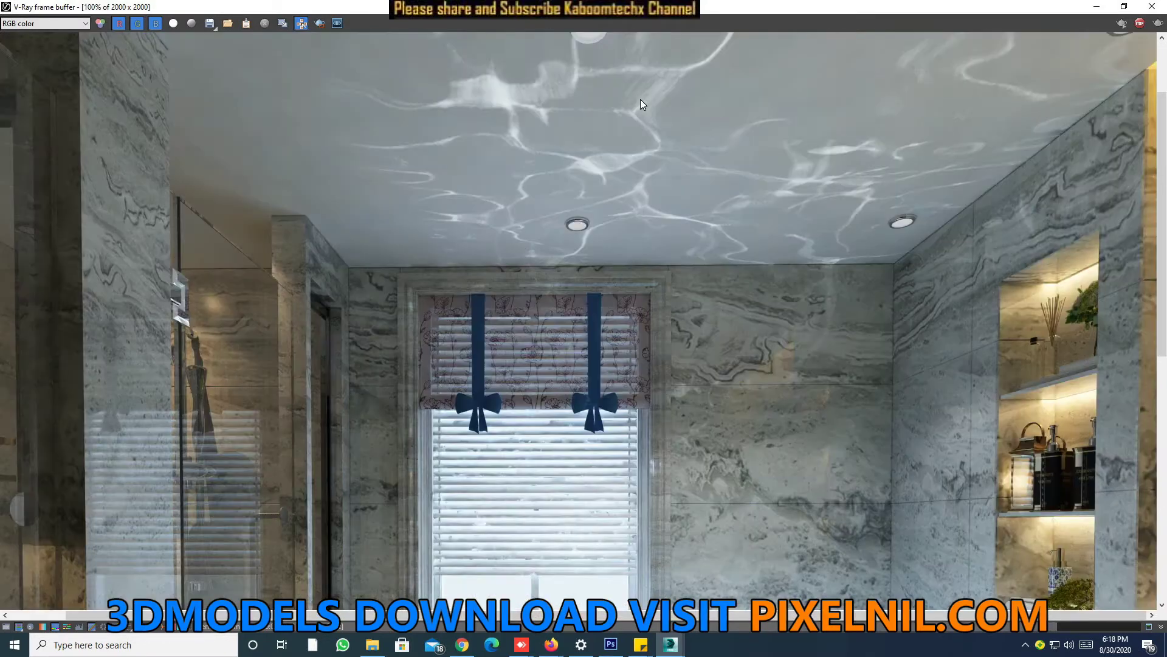
pyautogui.moveTo(641, 100); pyautogui.dragTo(611, 199, button='middle')
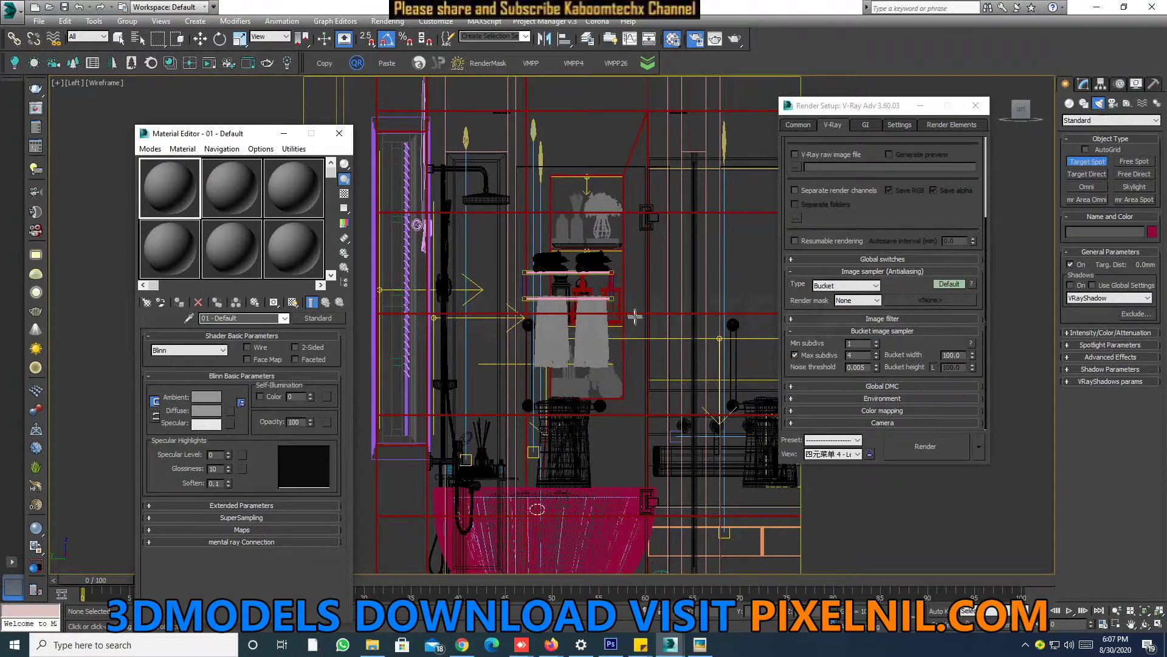
# Switch to a Perspective view, zoom in and orbit toward the right wall with edged shading.
pyautogui.press('p')
pyautogui.scroll(5, 622, 335)
pyautogui.scroll(5, 529, 365)
pyautogui.scroll(5, 456, 346)
pyautogui.scroll(5, 387, 326)
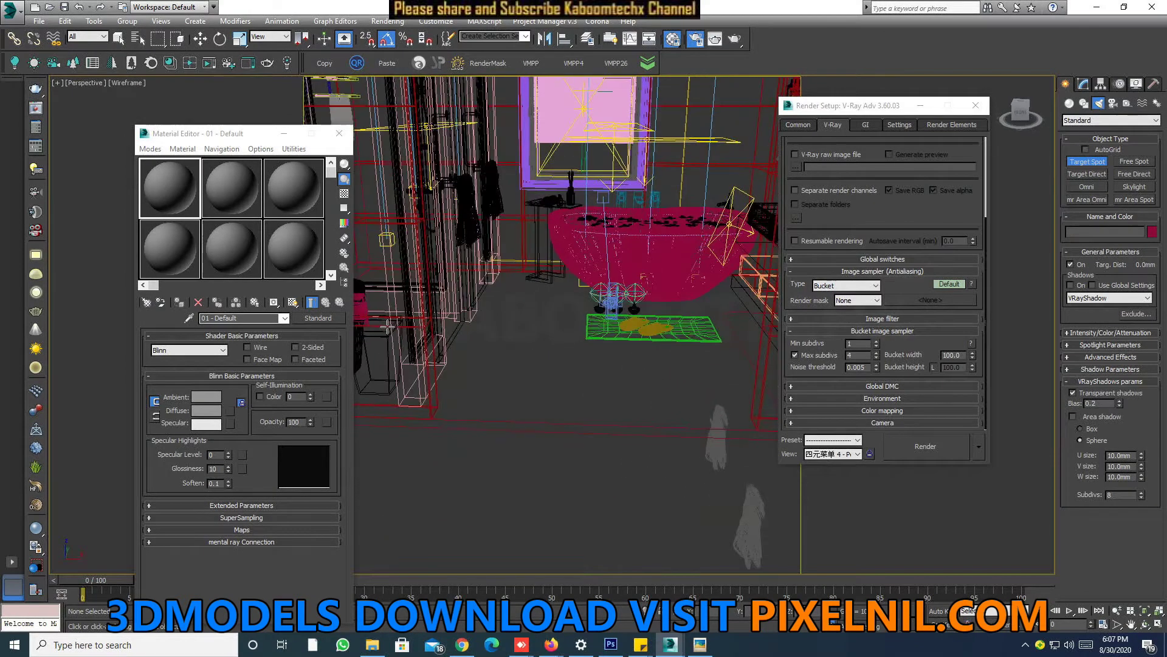
pyautogui.keyDown('alt'); pyautogui.moveTo(387, 326); pyautogui.dragTo(557, 297, button='middle'); pyautogui.keyUp('alt')
pyautogui.press('F3')
# Frame the bathtub and window in the viewport and put the Render Setup window away.
pyautogui.scroll(5, 557, 297)
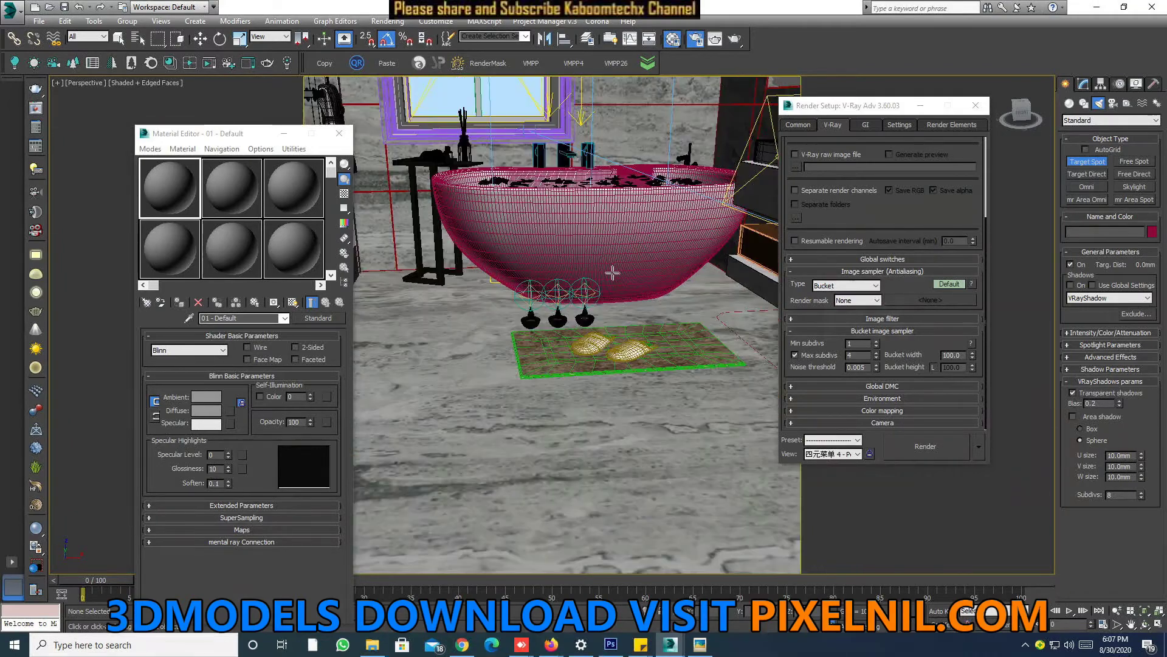
pyautogui.scroll(2, 571, 304)
pyautogui.scroll(2, 591, 314)
pyautogui.moveTo(591, 315); pyautogui.dragTo(592, 365, button='middle')
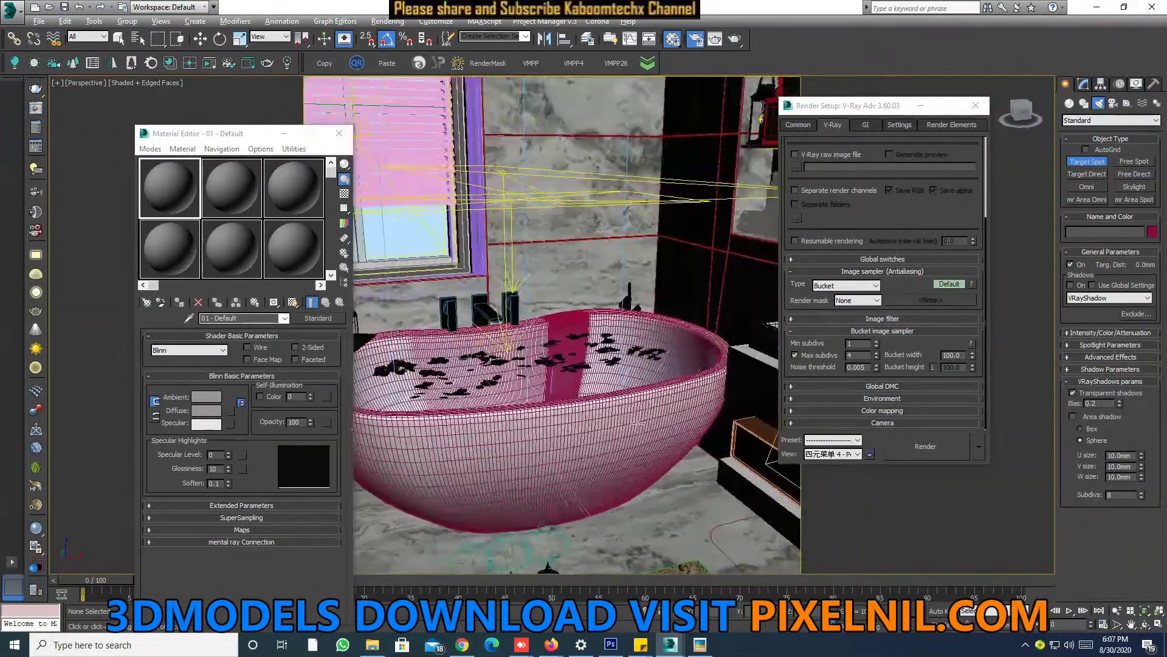
pyautogui.scroll(-1, 602, 407)
pyautogui.scroll(-2, 602, 407)
pyautogui.scroll(-2, 601, 408)
pyautogui.scroll(2, 602, 316)
pyautogui.scroll(2, 608, 313)
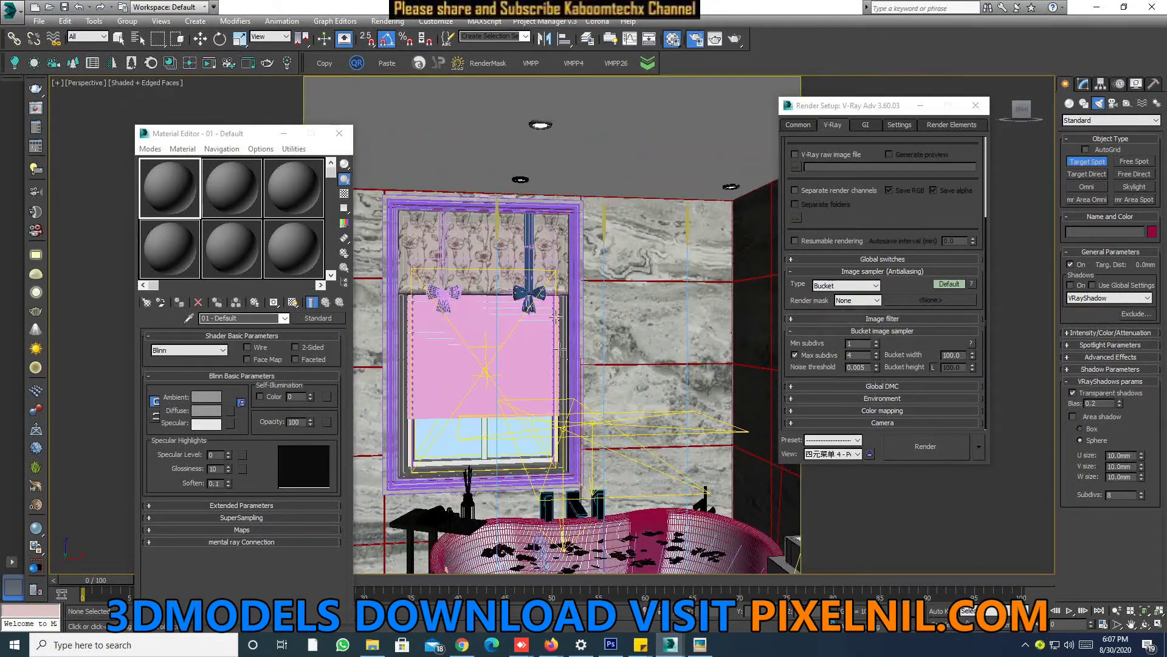
pyautogui.scroll(1, 653, 535)
pyautogui.moveTo(644, 489); pyautogui.dragTo(628, 396, button='middle')
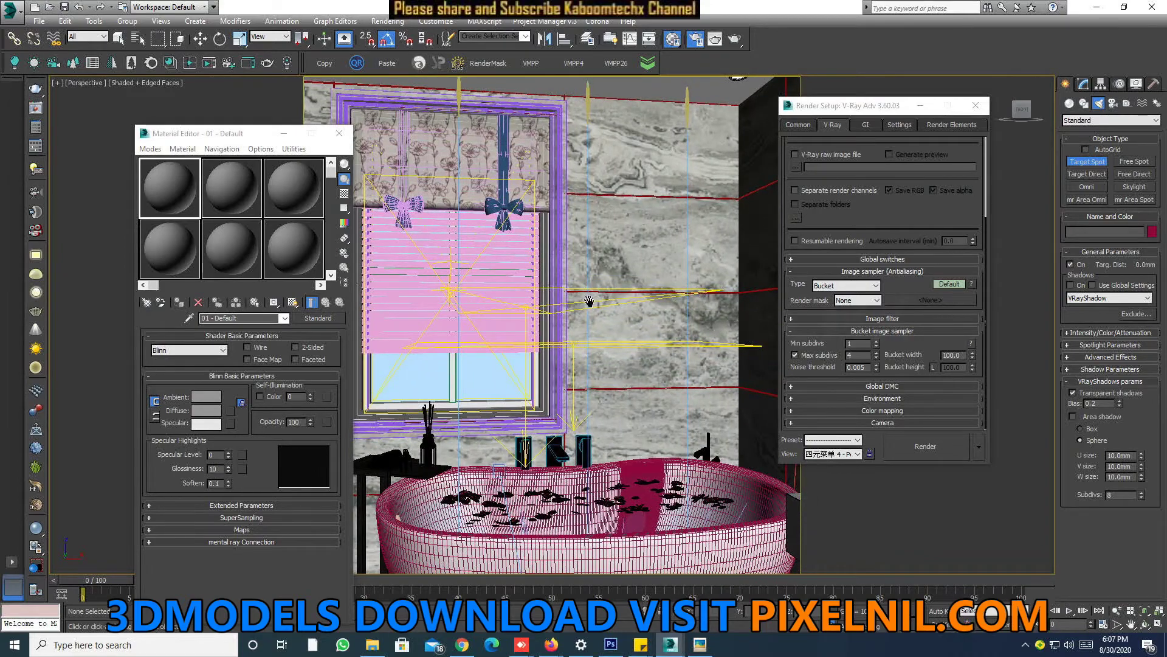
pyautogui.scroll(-2, 594, 302)
pyautogui.scroll(-1, 594, 302)
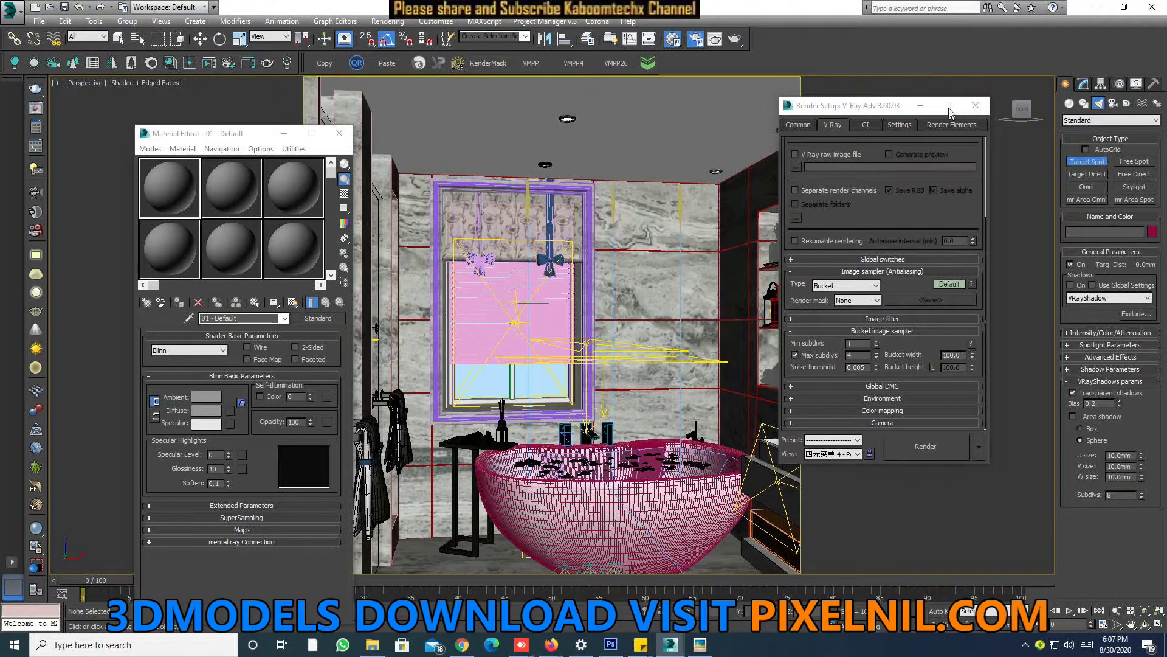
pyautogui.click(920, 106)
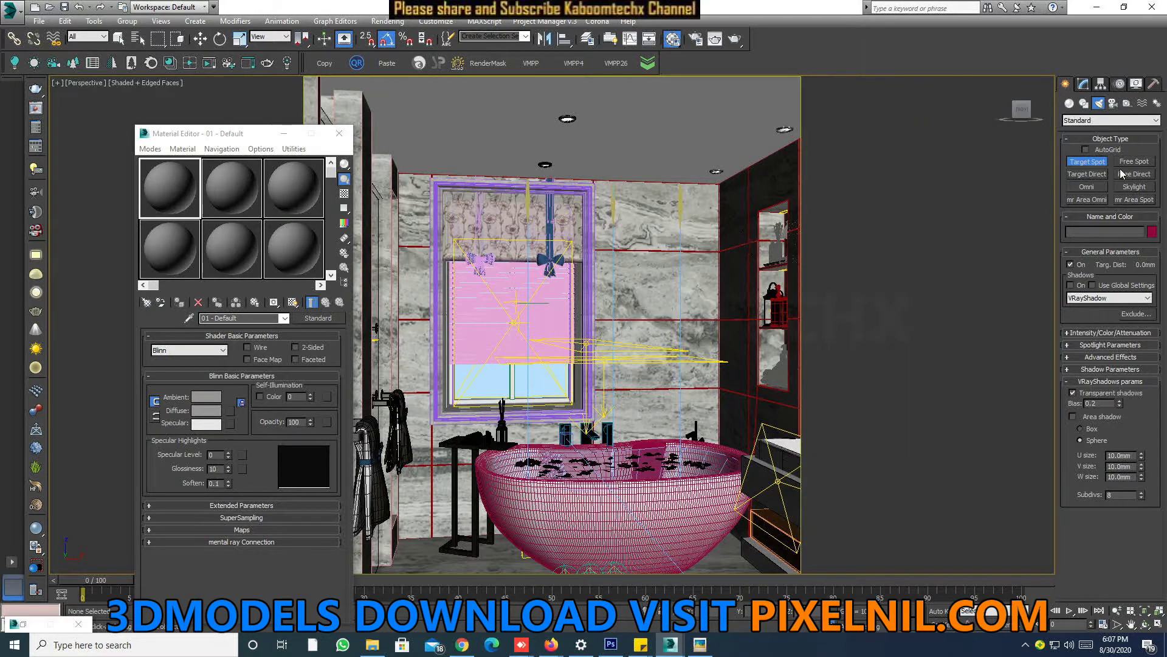
pyautogui.click(1114, 121)
pyautogui.click(1080, 139)
pyautogui.keyDown('alt'); pyautogui.moveTo(612, 302); pyautogui.dragTo(566, 279, button='middle'); pyautogui.keyUp('alt')
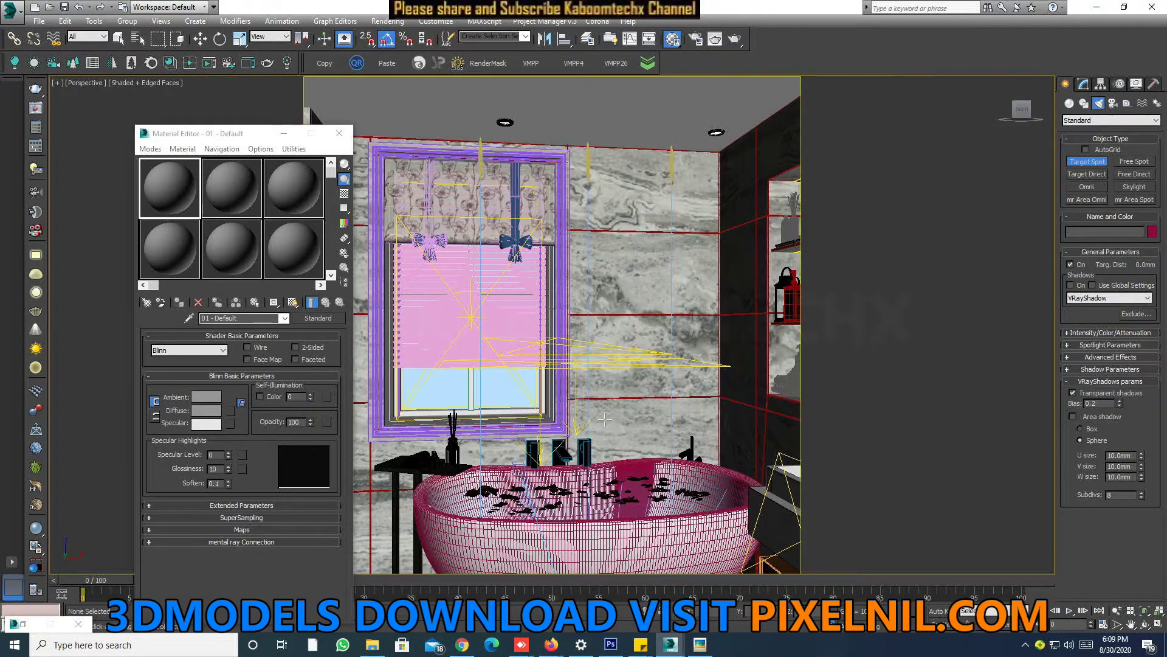
# Set up a wireframe Left view framing the bathroom's side section.
pyautogui.press('l')
pyautogui.press('F3')
pyautogui.scroll(-2, 668, 395)
pyautogui.scroll(2, 608, 395)
pyautogui.moveTo(638, 389); pyautogui.dragTo(593, 393, button='middle')
pyautogui.scroll(1, 593, 393)
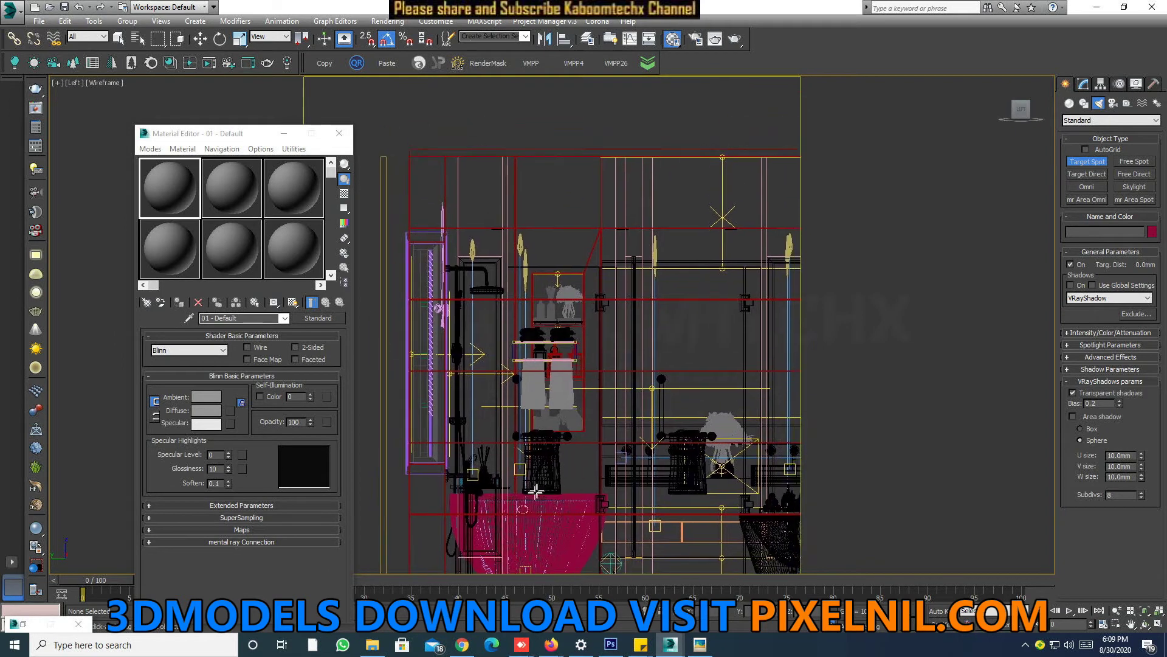
pyautogui.scroll(1, 565, 365)
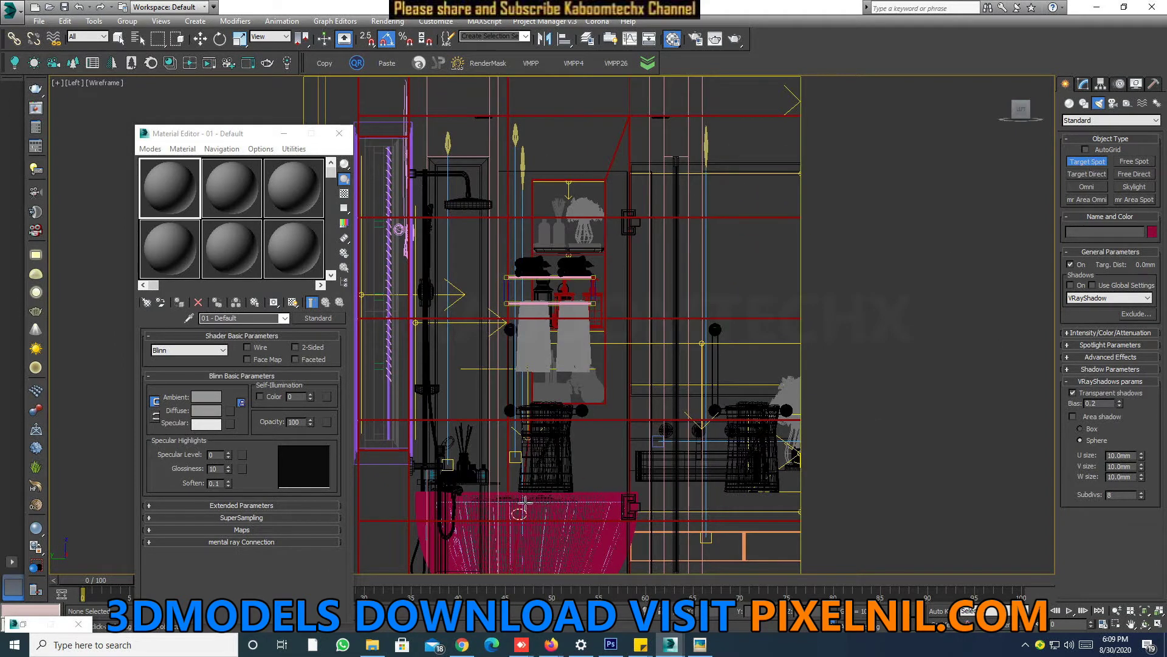
# Drag a Target Spot from floor to ceiling in the Left view to create Spot001.
pyautogui.moveTo(525, 500); pyautogui.dragTo(528, 97)
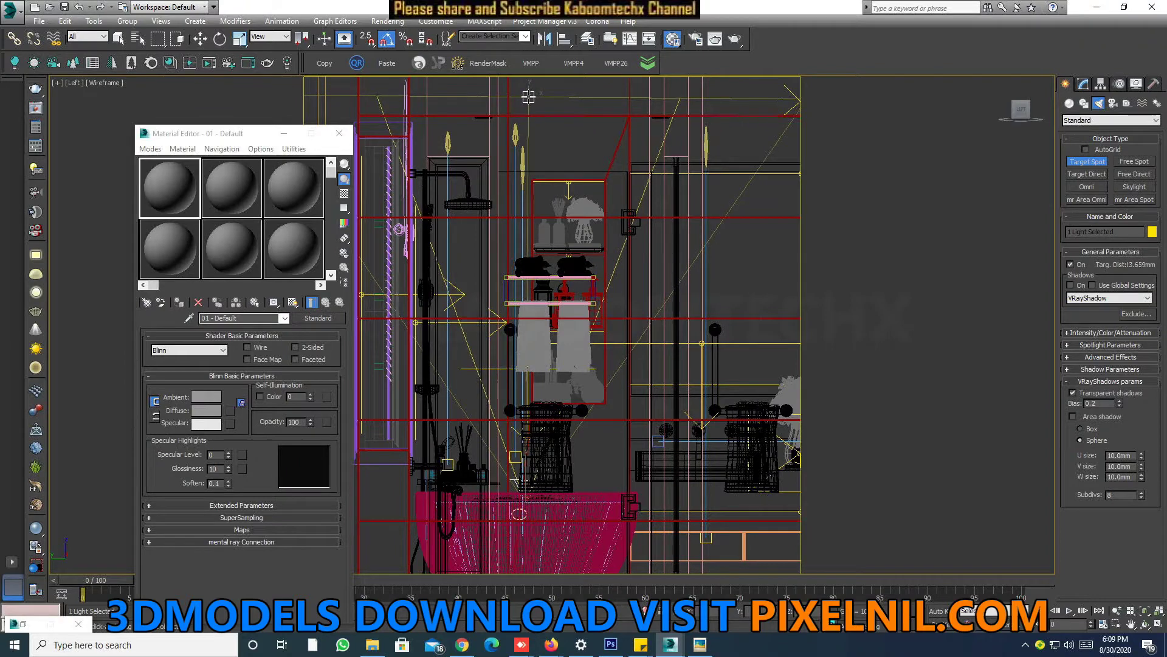
pyautogui.moveTo(529, 97); pyautogui.dragTo(528, 97)
pyautogui.press('w')
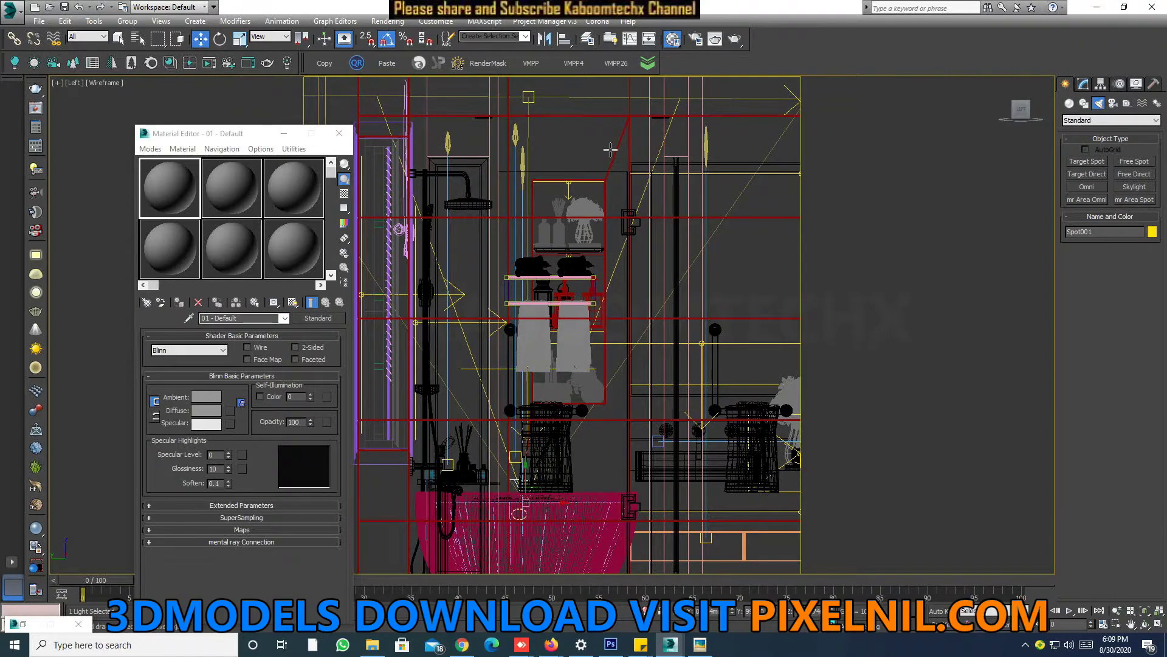
pyautogui.scroll(-5, 590, 231)
# Check Spot001 through Camera01, then move it slightly right in a perspective view.
pyautogui.press('c')
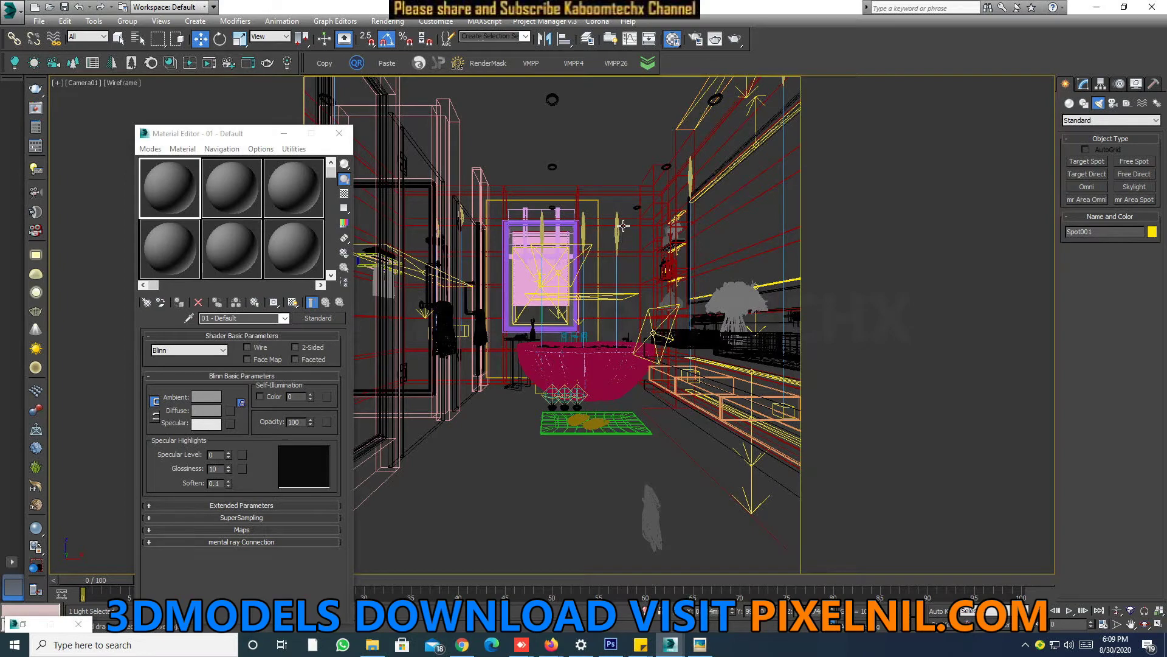
pyautogui.press('F3')
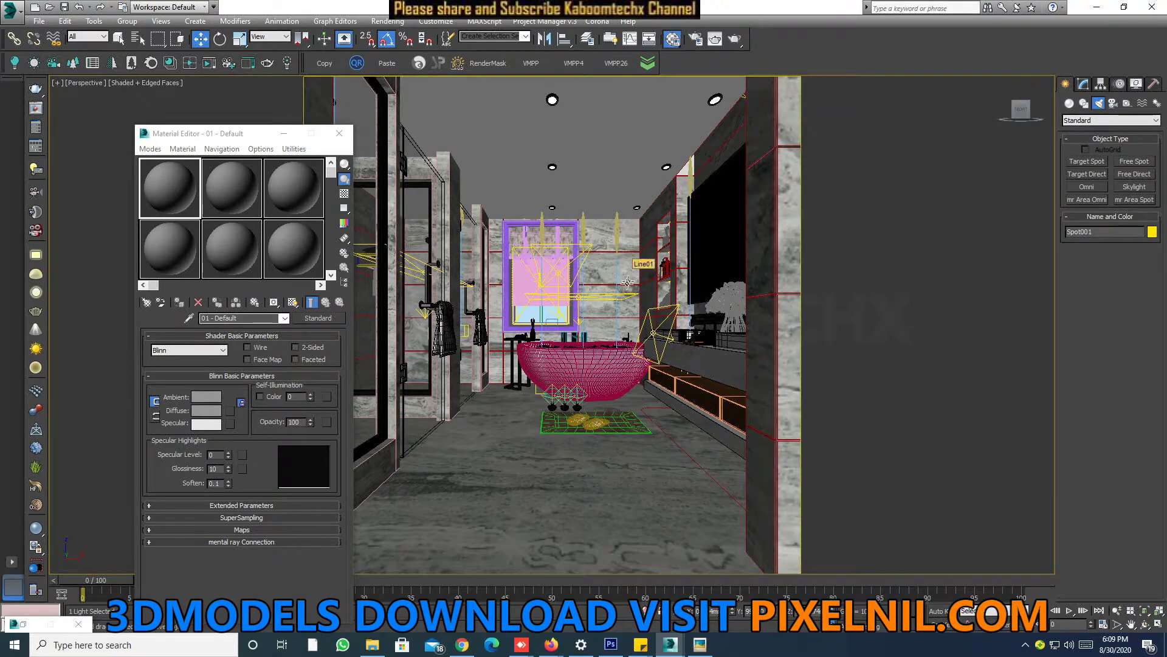
pyautogui.press('p')
pyautogui.press('z')
pyautogui.keyDown('alt'); pyautogui.moveTo(621, 322); pyautogui.dragTo(640, 341, button='middle'); pyautogui.keyUp('alt')
pyautogui.click(724, 347)
pyautogui.click(665, 344)
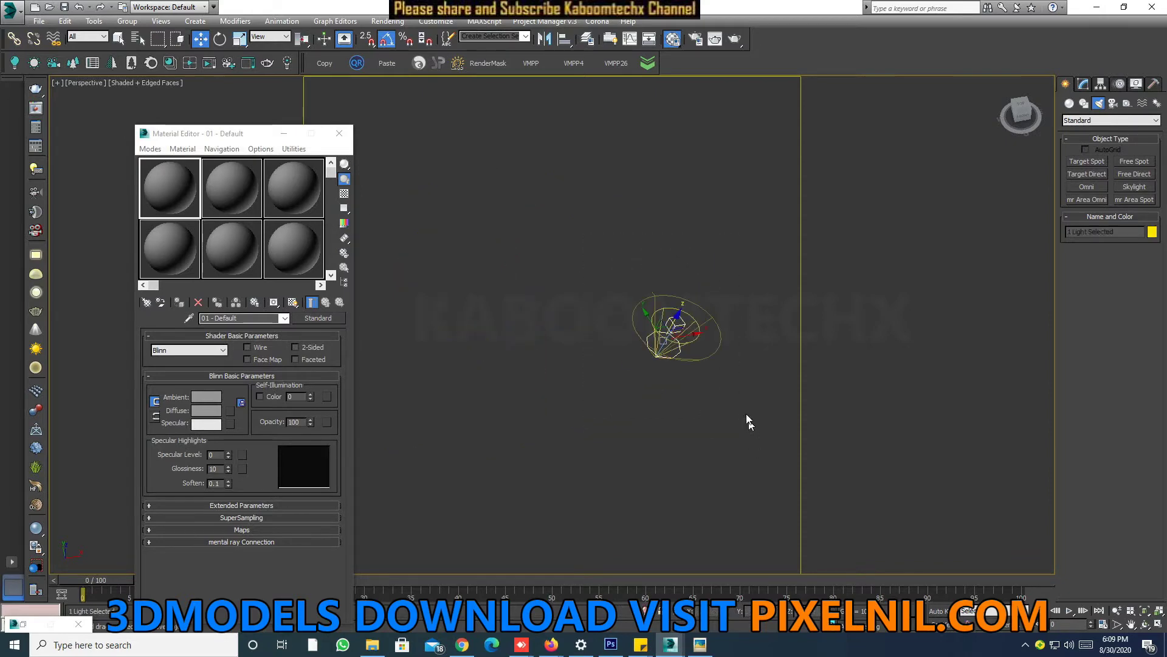
pyautogui.moveTo(676, 331)
pyautogui.mouseDown()
pyautogui.moveTo(694, 326)
pyautogui.moveTo(492, 364)
pyautogui.mouseUp()
pyautogui.scroll(3, 493, 375)
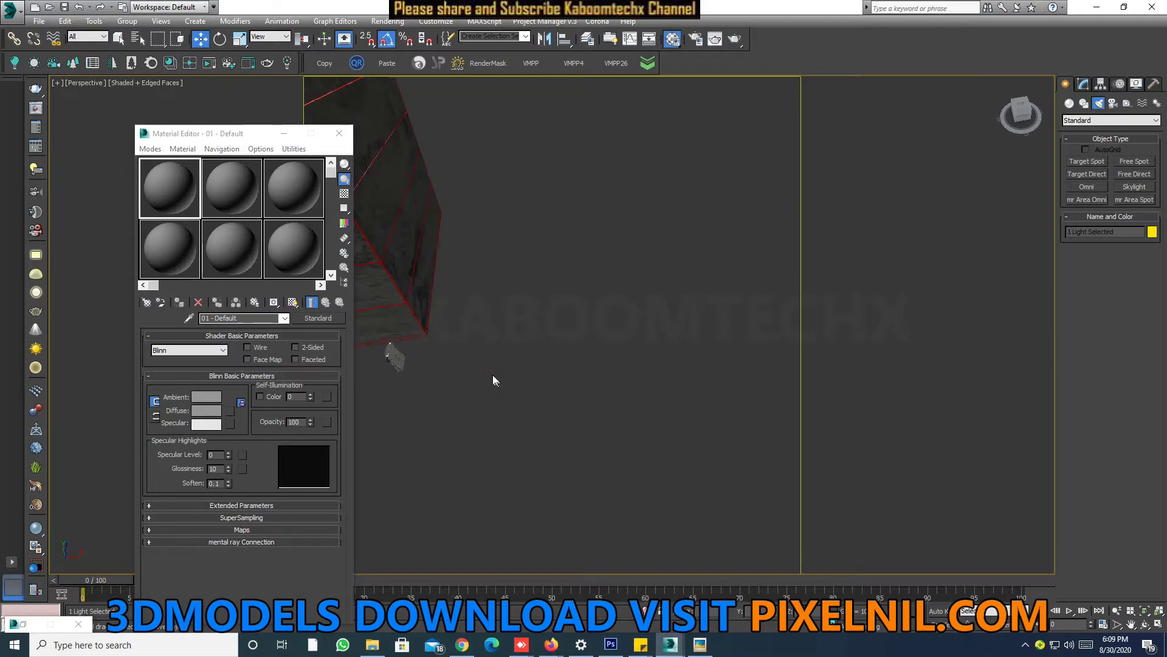
# Compare the spotlight placement in Camera01 and a zoomed-in perspective view.
pyautogui.press('c')
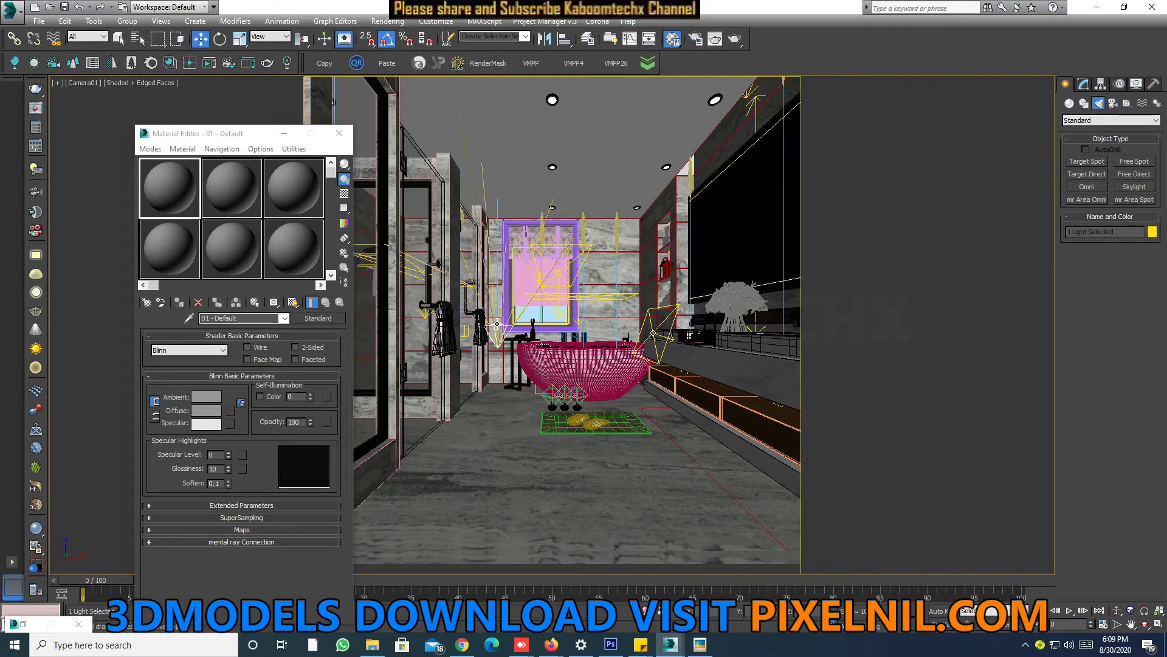
pyautogui.press('p')
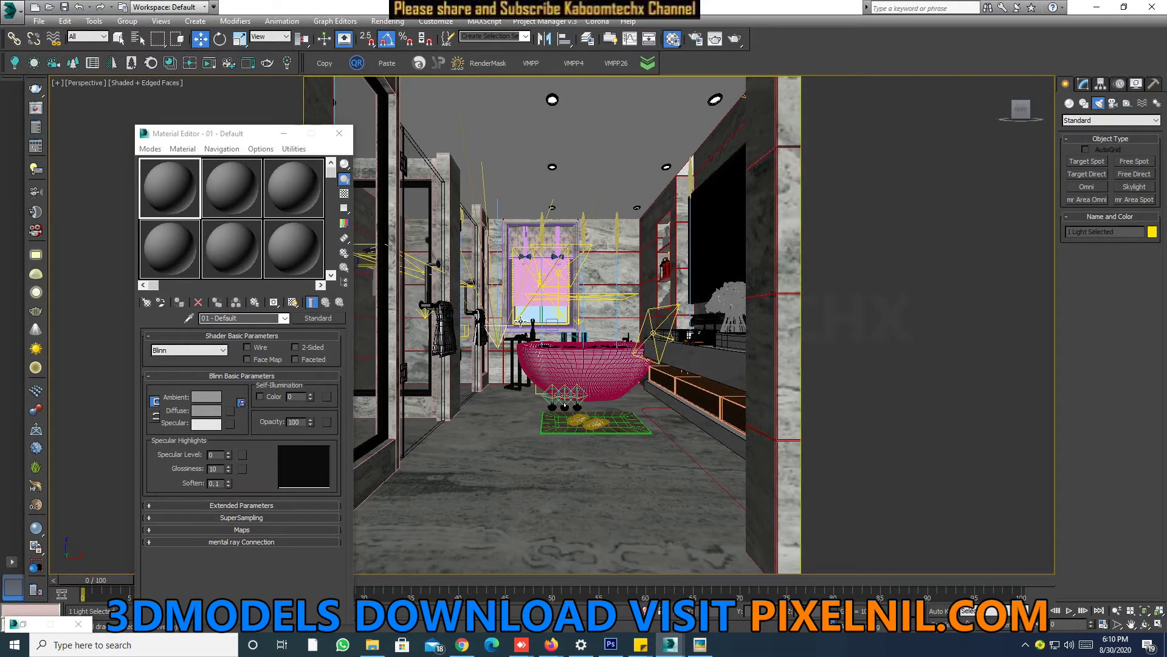
pyautogui.scroll(3, 600, 353)
pyautogui.scroll(2, 600, 352)
pyautogui.scroll(2, 600, 353)
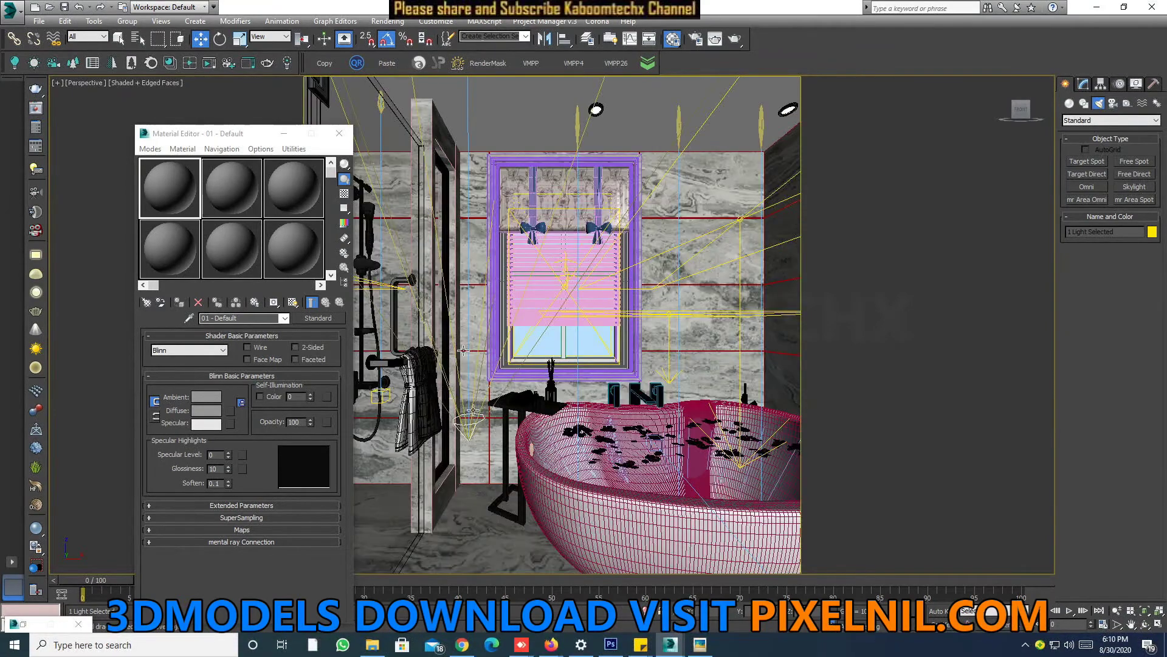
# Slide Spot001 to the right with the Move Transform Type-In, then dismiss the type-in box.
pyautogui.press('F12')
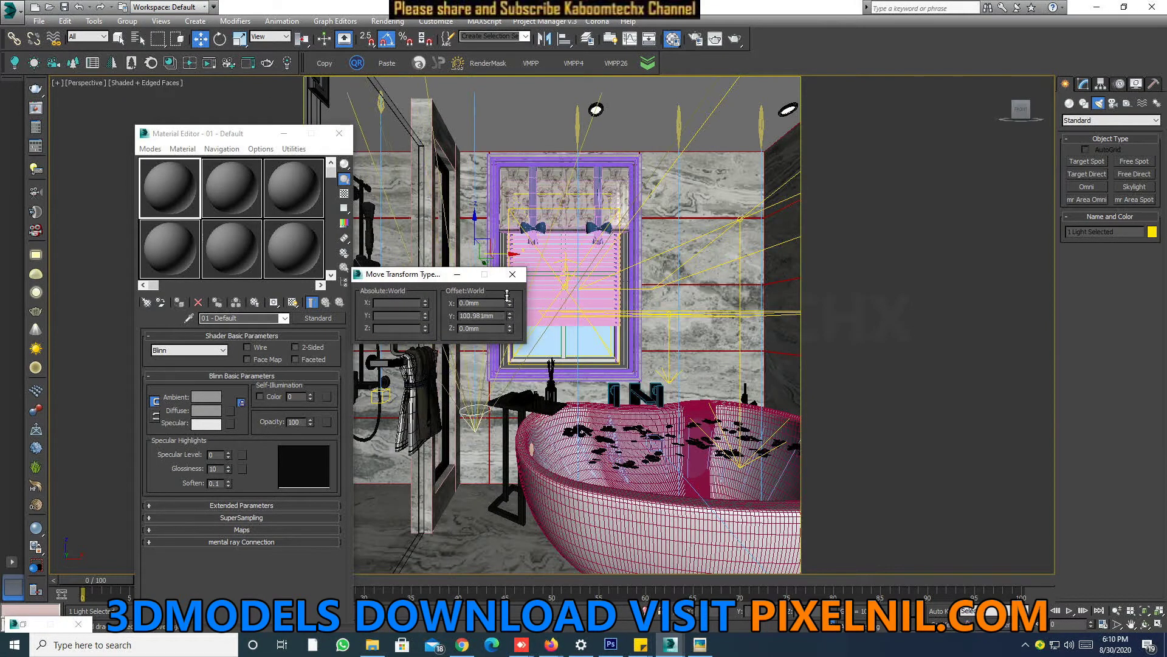
pyautogui.moveTo(508, 310); pyautogui.dragTo(649, 246)
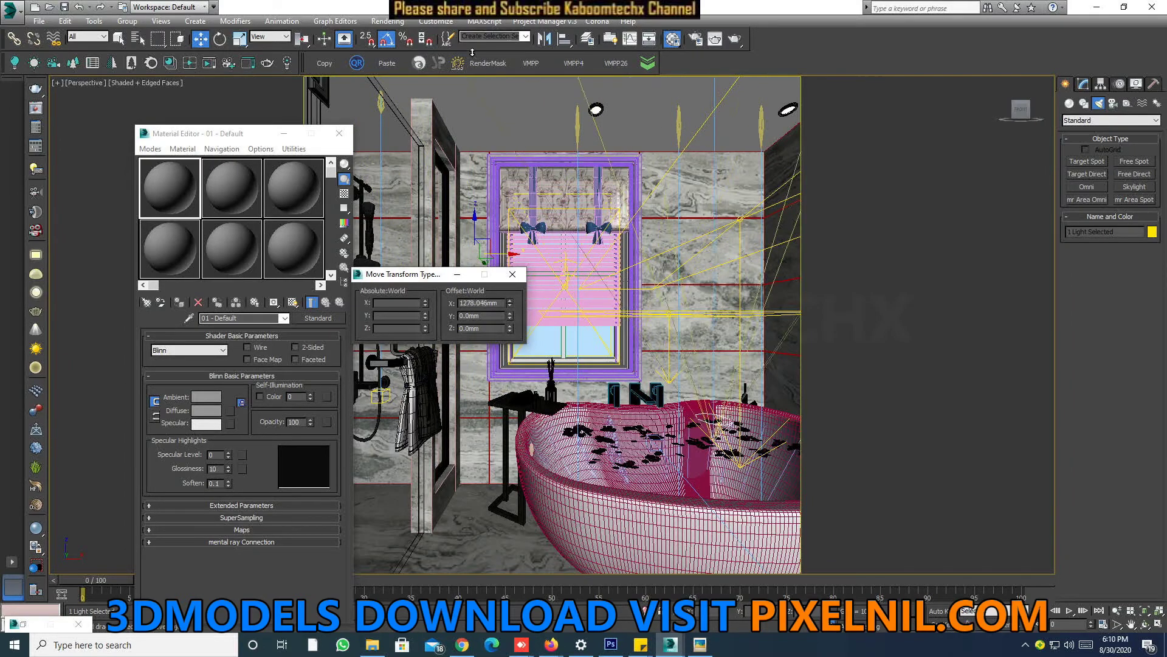
pyautogui.keyDown('alt'); pyautogui.moveTo(649, 247); pyautogui.dragTo(551, 224, button='middle'); pyautogui.keyUp('alt')
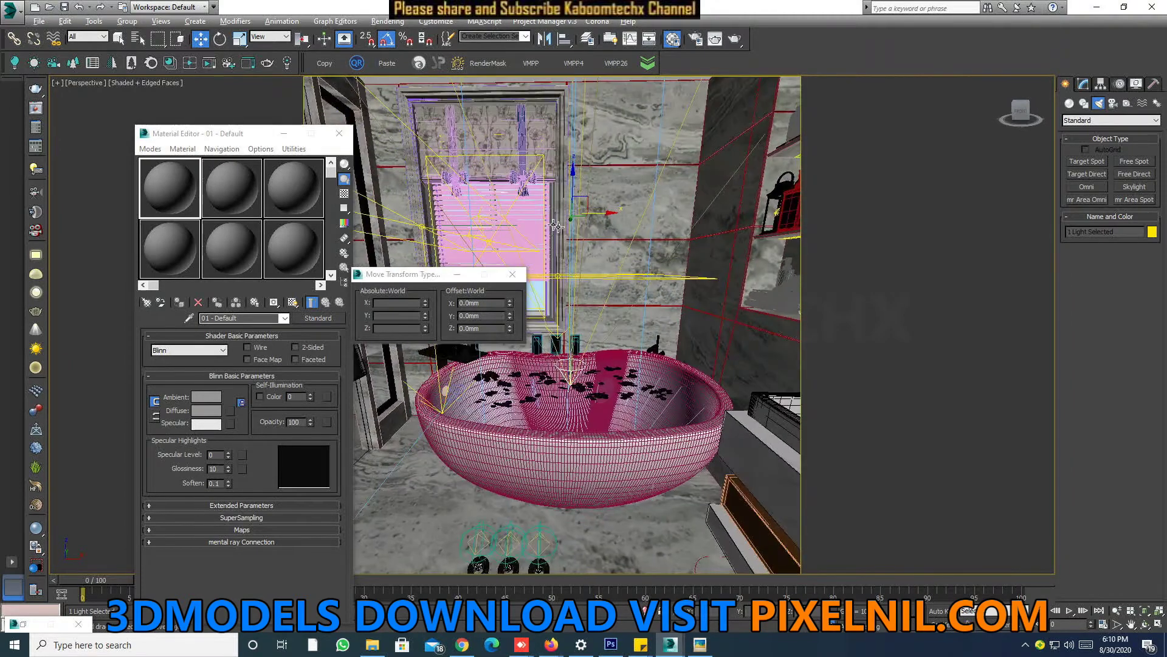
pyautogui.moveTo(595, 286)
pyautogui.keyDown('alt'); pyautogui.mouseDown(button='middle')
pyautogui.moveTo(707, 274)
pyautogui.moveTo(704, 286)
pyautogui.mouseUp(button='middle'); pyautogui.keyUp('alt')
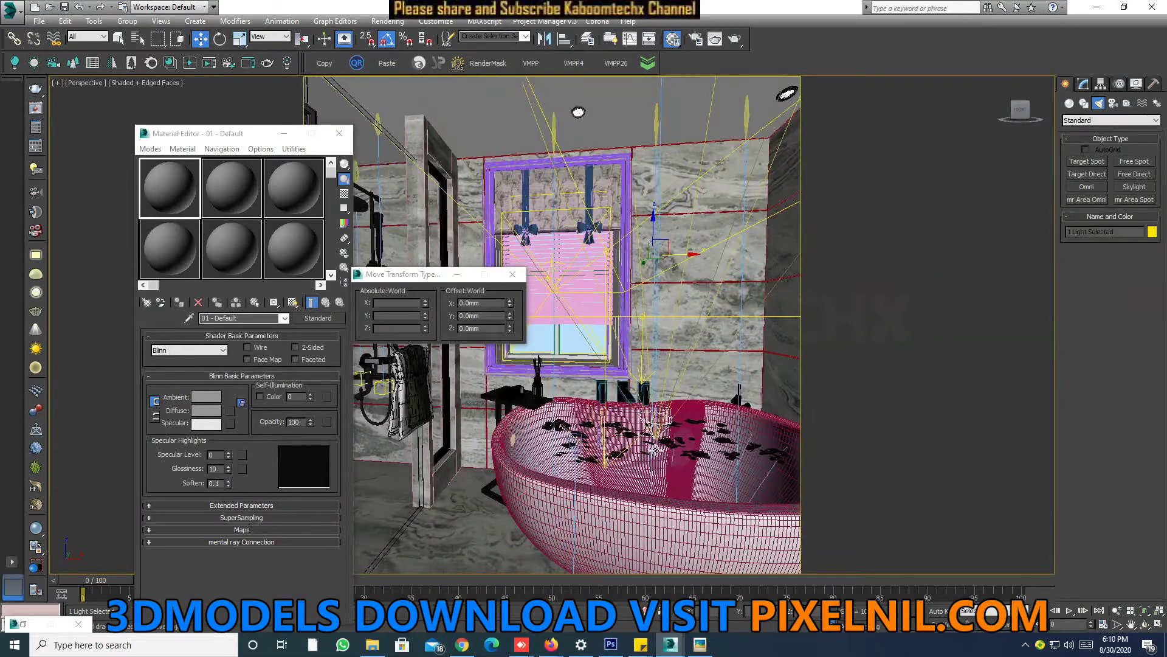
pyautogui.click(511, 275)
# Orbit around the window and bathtub, toggle wireframe, and settle on a level front view.
pyautogui.moveTo(716, 427)
pyautogui.keyDown('alt'); pyautogui.mouseDown(button='middle')
pyautogui.moveTo(689, 407)
pyautogui.moveTo(771, 490)
pyautogui.moveTo(647, 460)
pyautogui.moveTo(508, 493)
pyautogui.mouseUp(button='middle'); pyautogui.keyUp('alt')
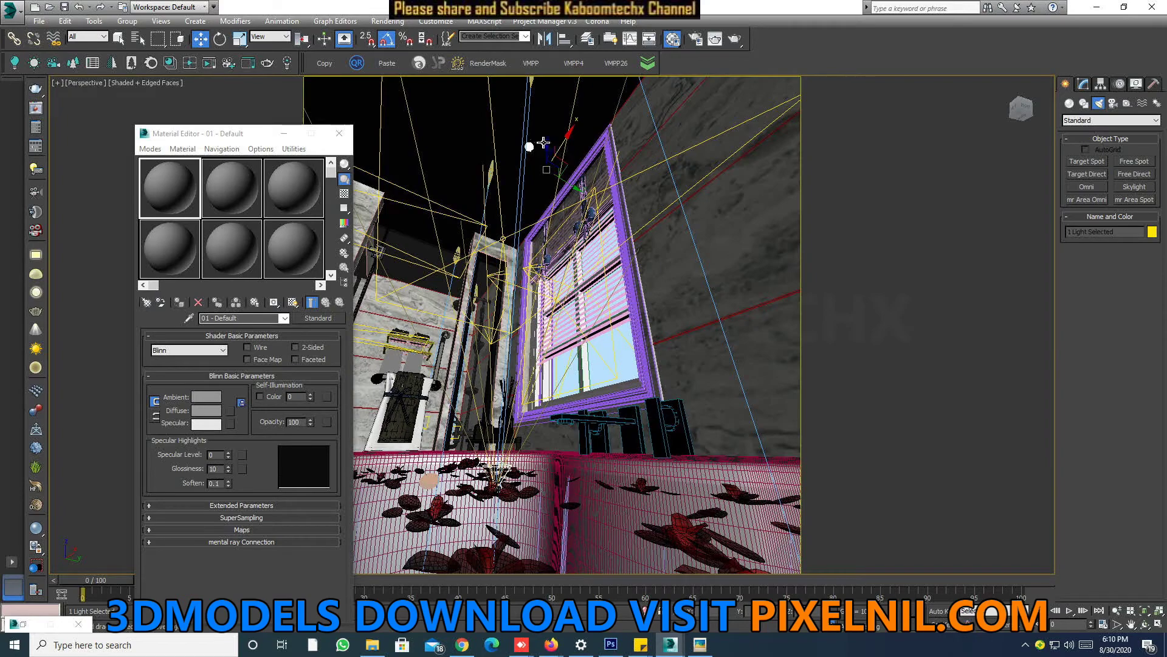
pyautogui.moveTo(556, 170)
pyautogui.keyDown('alt'); pyautogui.mouseDown(button='middle')
pyautogui.moveTo(555, 207)
pyautogui.moveTo(544, 120)
pyautogui.mouseUp(button='middle'); pyautogui.keyUp('alt')
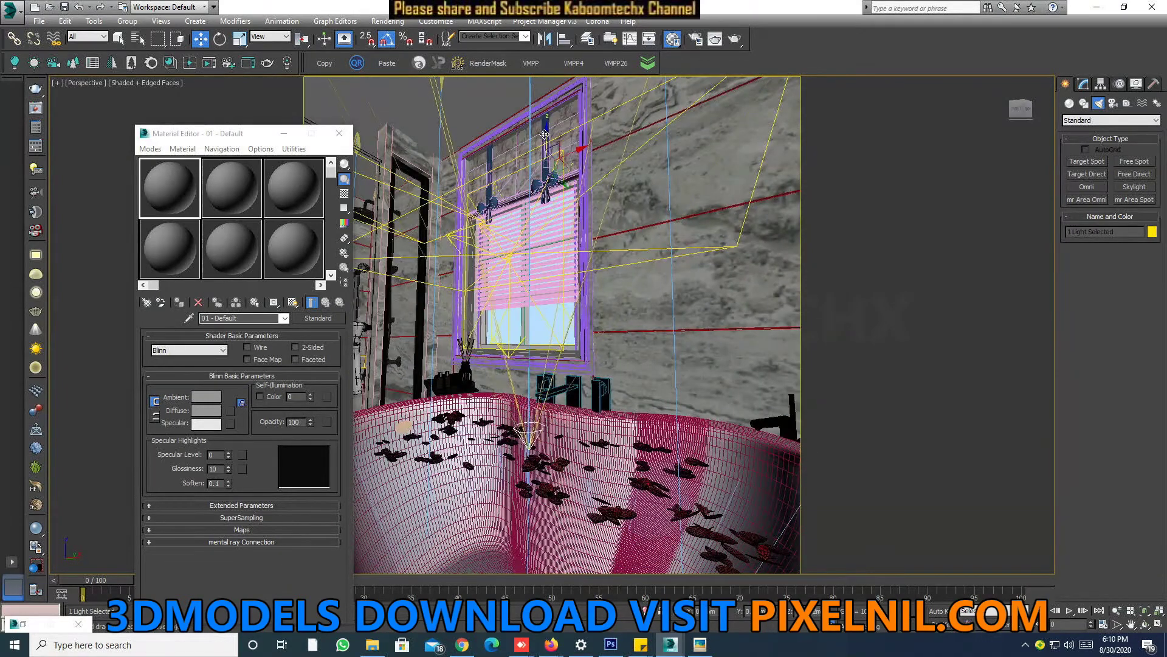
pyautogui.moveTo(545, 120)
pyautogui.keyDown('alt'); pyautogui.mouseDown(button='middle')
pyautogui.moveTo(585, 342)
pyautogui.moveTo(581, 330)
pyautogui.mouseUp(button='middle'); pyautogui.keyUp('alt')
pyautogui.press('F3')
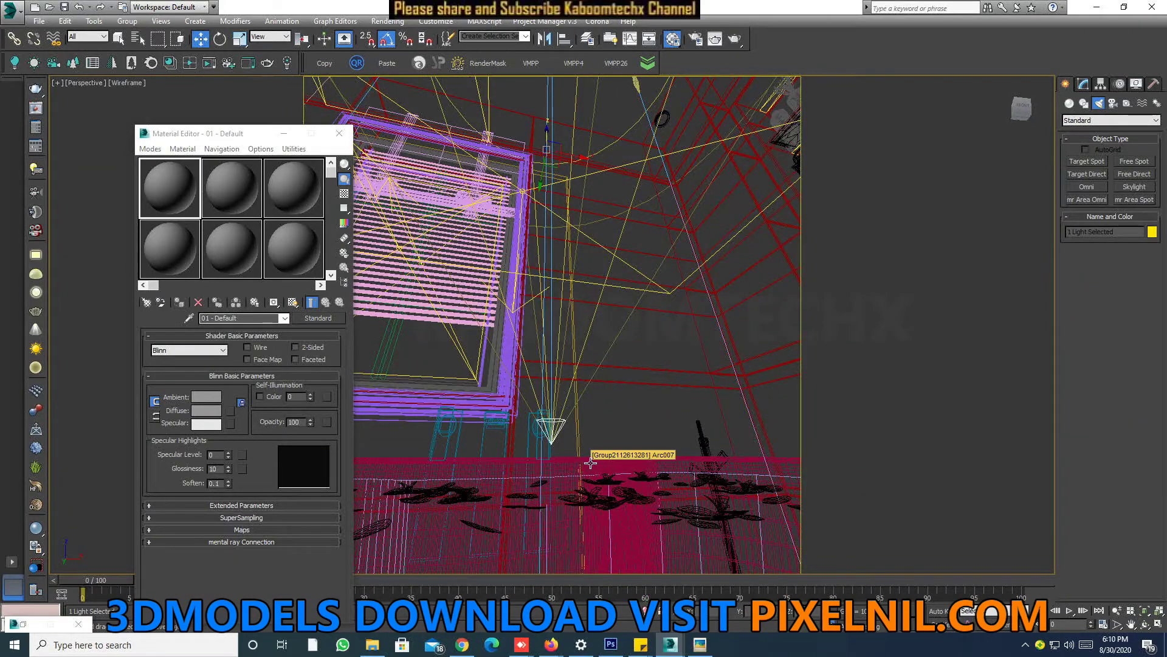
pyautogui.press('F3')
pyautogui.moveTo(556, 418)
pyautogui.keyDown('alt'); pyautogui.mouseDown(button='middle')
pyautogui.moveTo(554, 390)
pyautogui.moveTo(577, 389)
pyautogui.mouseUp(button='middle'); pyautogui.keyUp('alt')
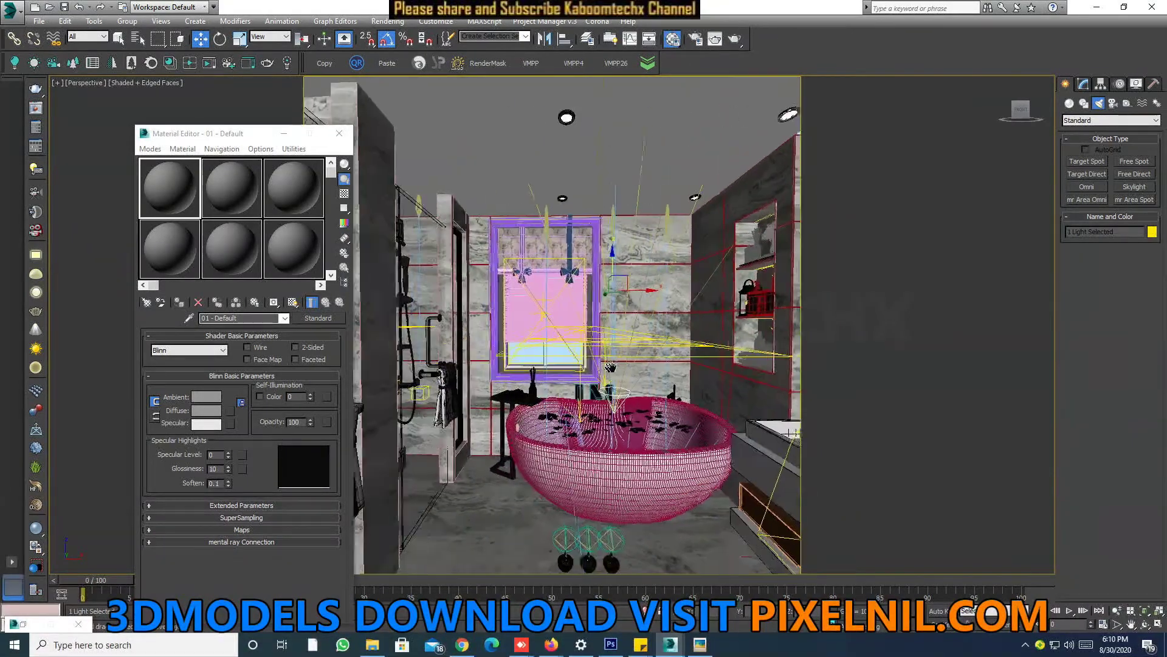
# Select Spot001 in the Modify panel and keep its colour light cyan.
pyautogui.click(1084, 84)
pyautogui.click(622, 400)
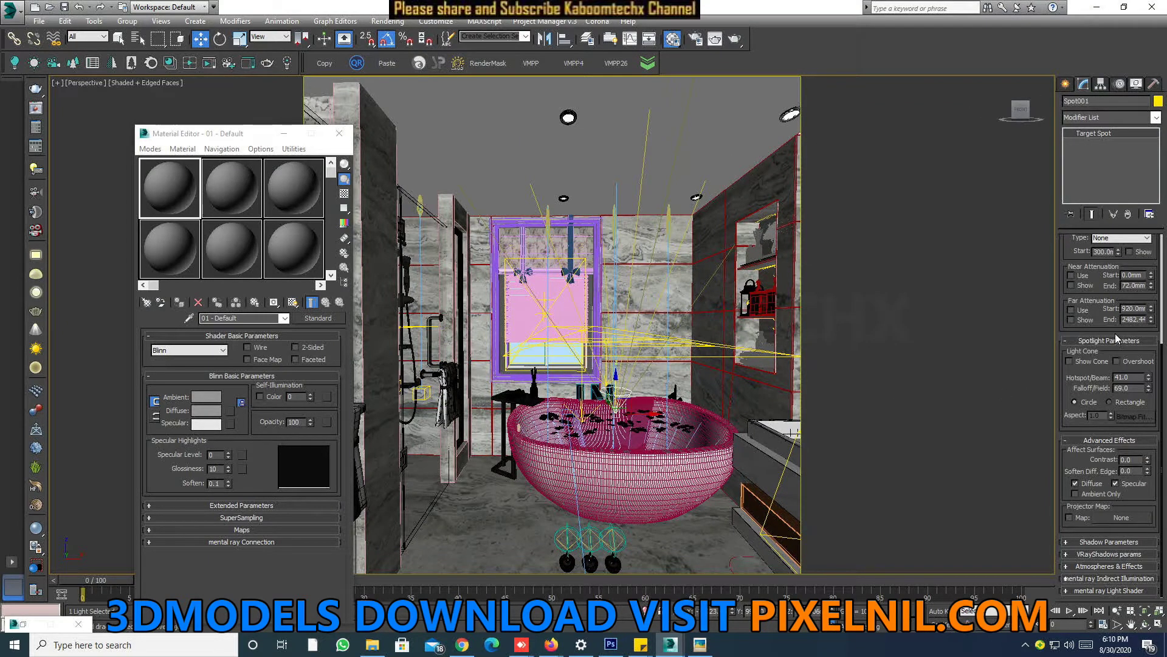
pyautogui.moveTo(1112, 316); pyautogui.dragTo(1088, 580)
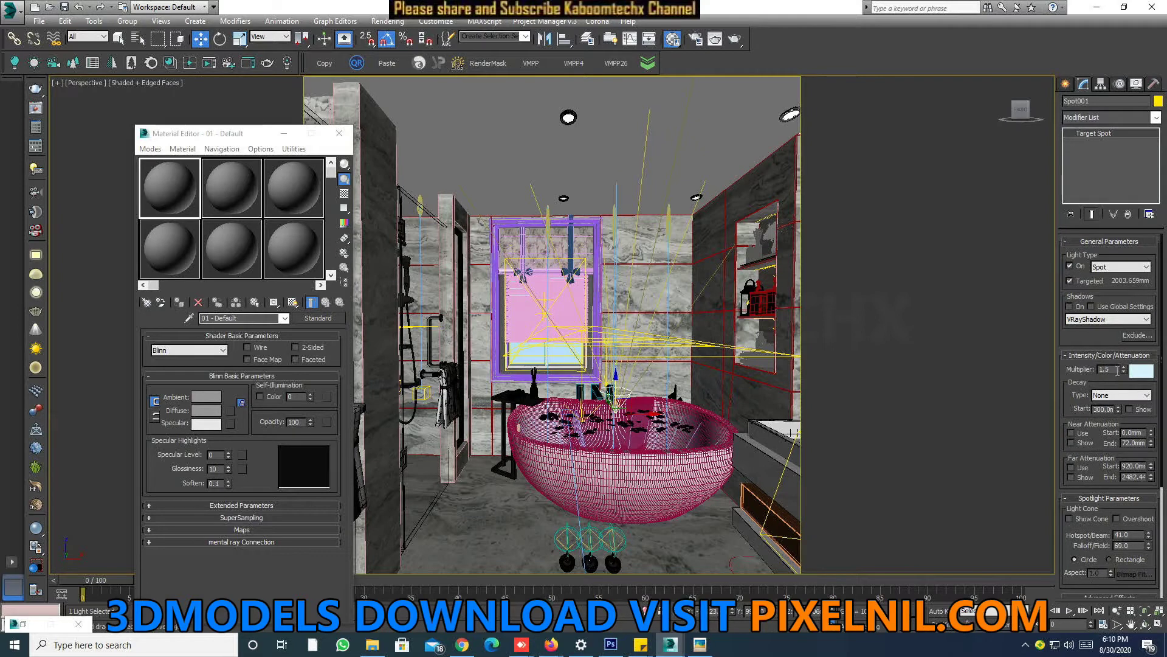
pyautogui.click(1143, 372)
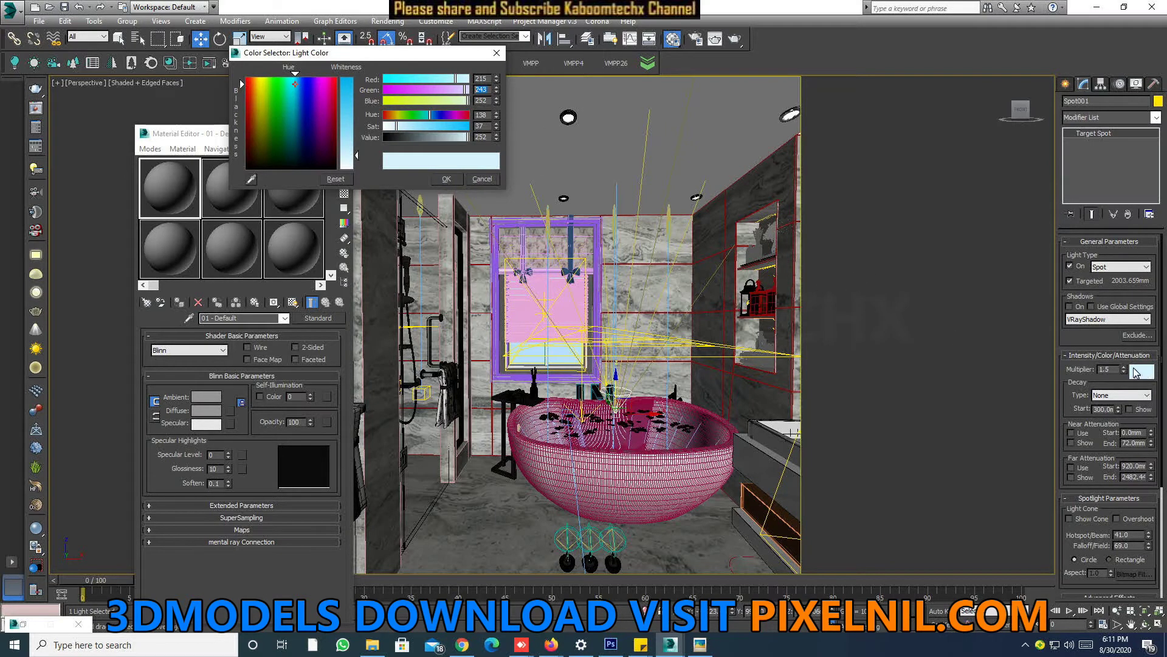
pyautogui.click(450, 178)
# Keep the 1.5 multiplier, disable Specular under Advanced Effects, and enable Projector Map.
pyautogui.click(1103, 369)
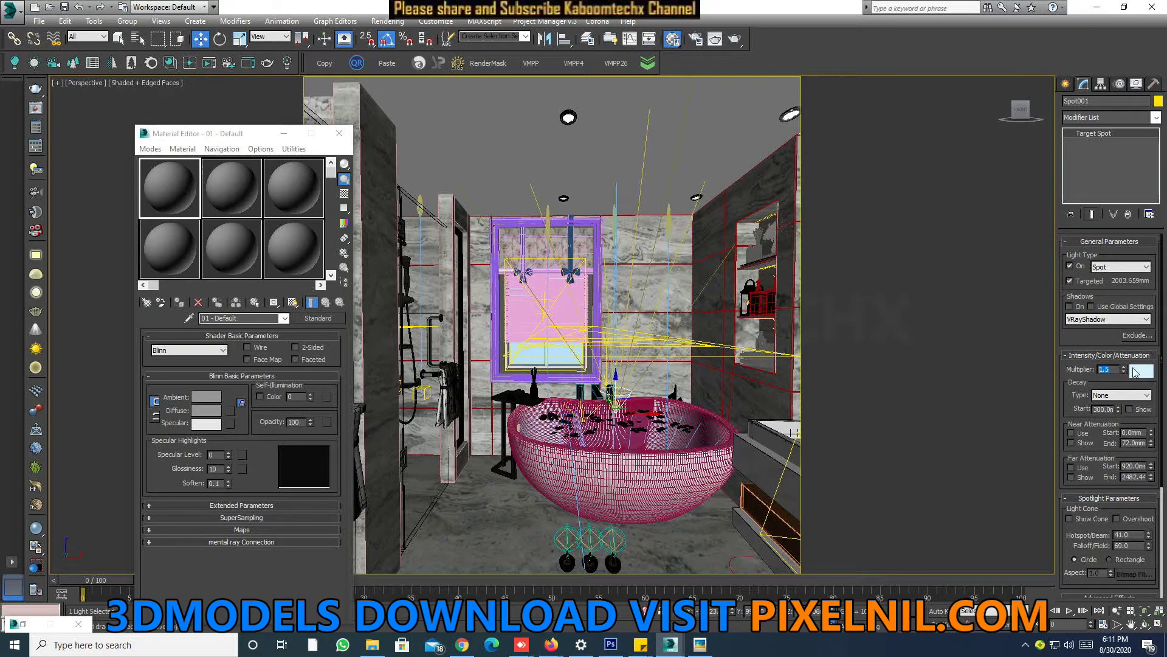
pyautogui.moveTo(1114, 445); pyautogui.dragTo(1101, 299)
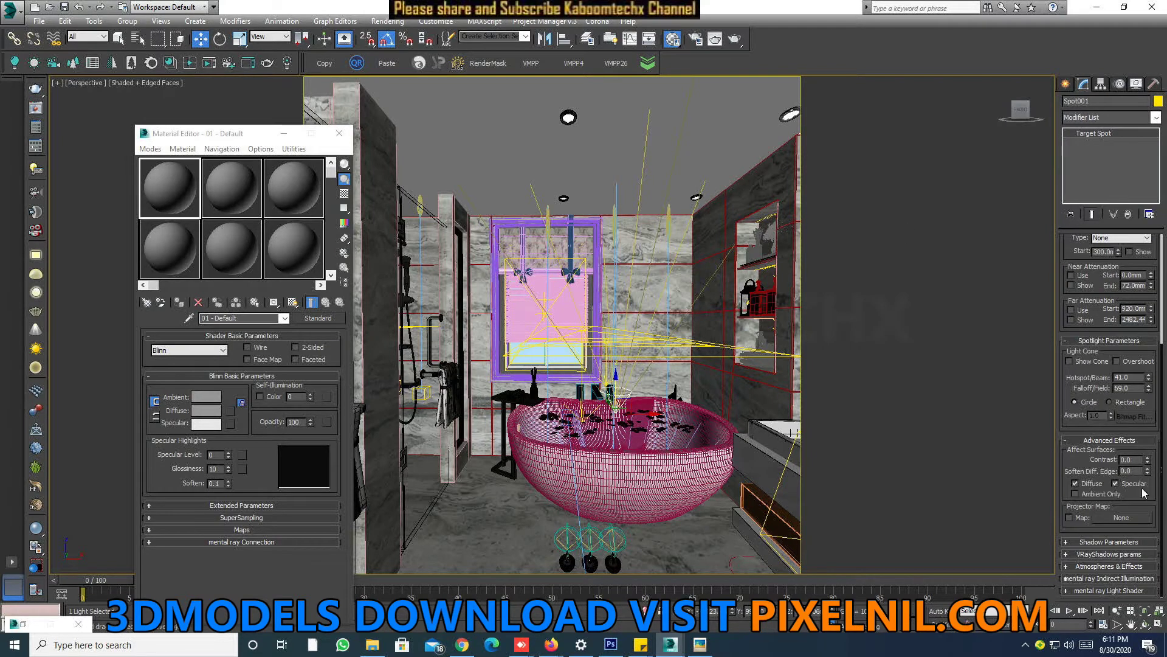
pyautogui.click(1137, 486)
pyautogui.click(1074, 518)
# Choose Bitmap as Spot001's projector map and locate water.jpg in folder 02.
pyautogui.click(1122, 517)
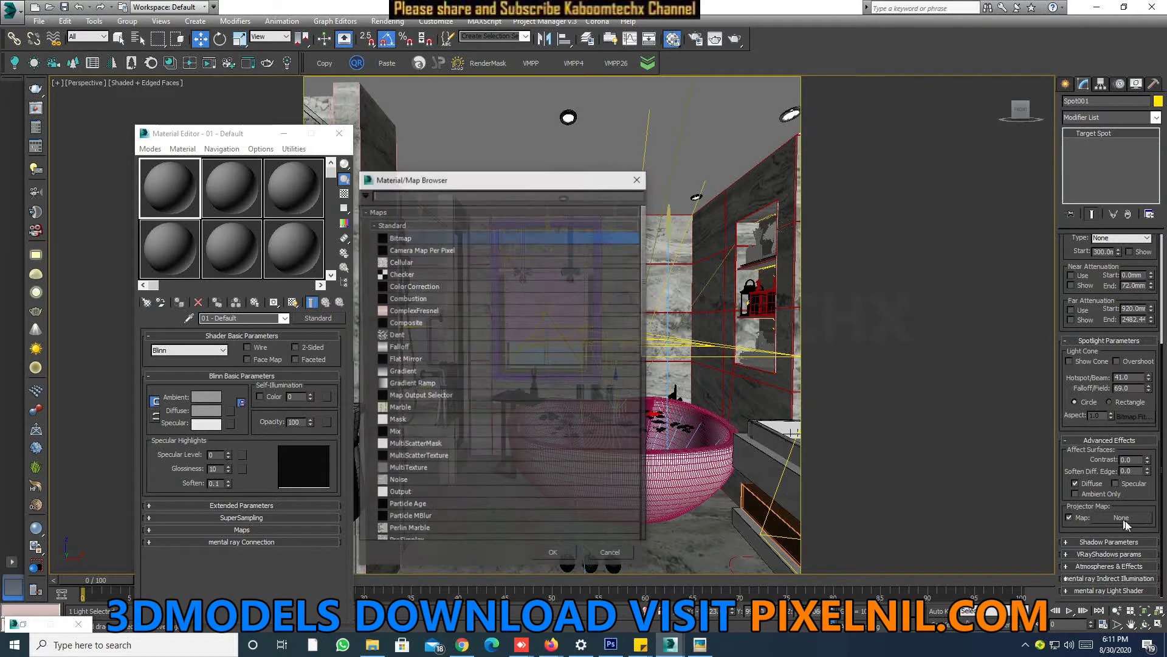
pyautogui.doubleClick(429, 239)
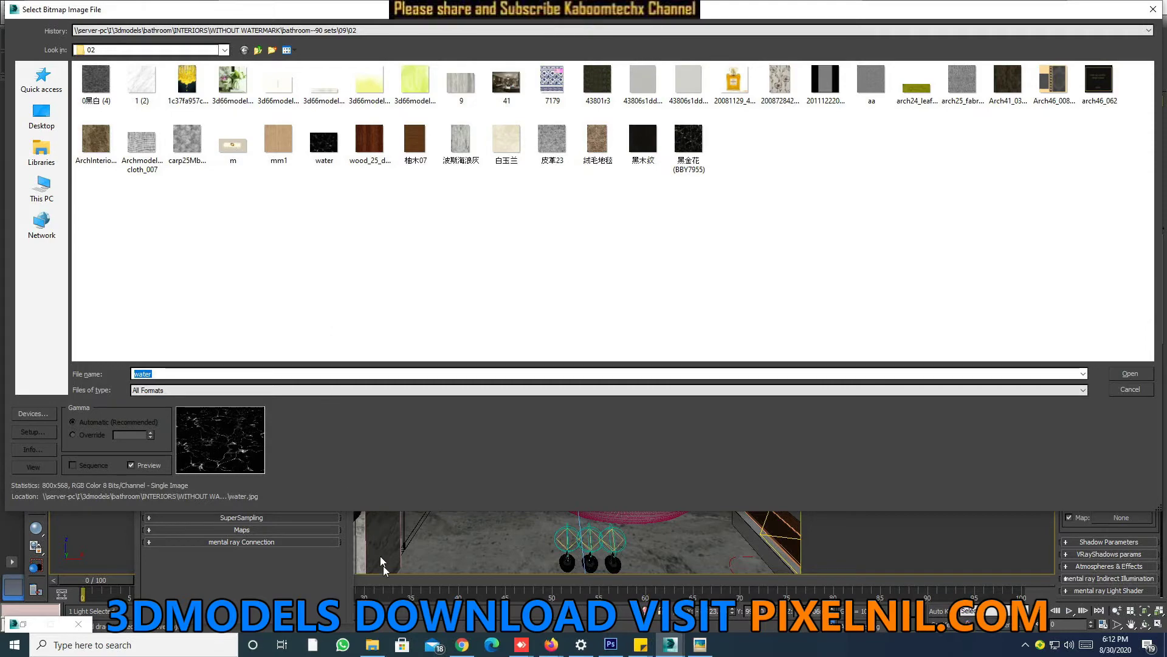
pyautogui.click(381, 654)
pyautogui.click(1069, 277)
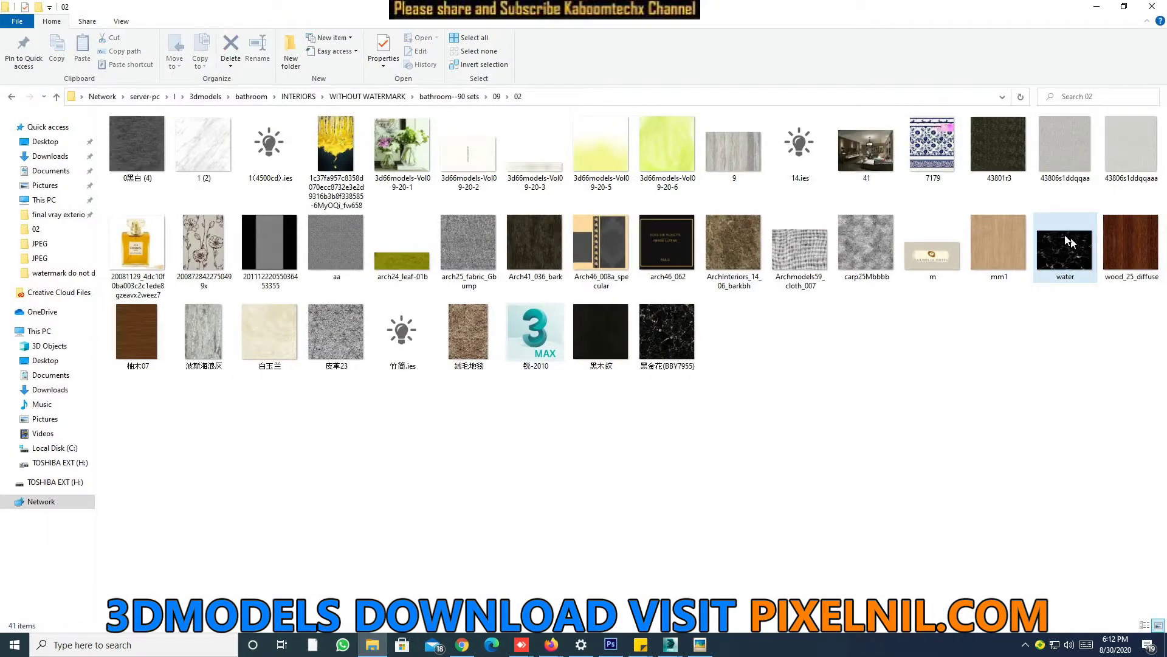
# Preview the 800 × 568 water.jpg caustics image full size, then close it and minimize Explorer.
pyautogui.doubleClick(1068, 277)
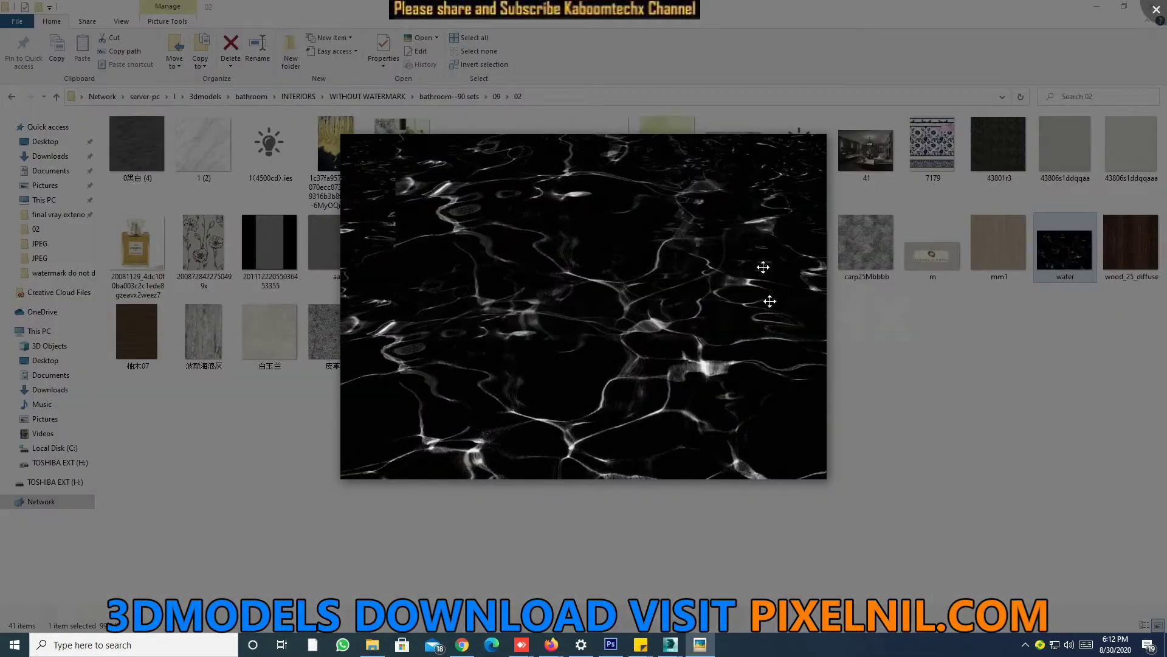
pyautogui.scroll(1, 698, 305)
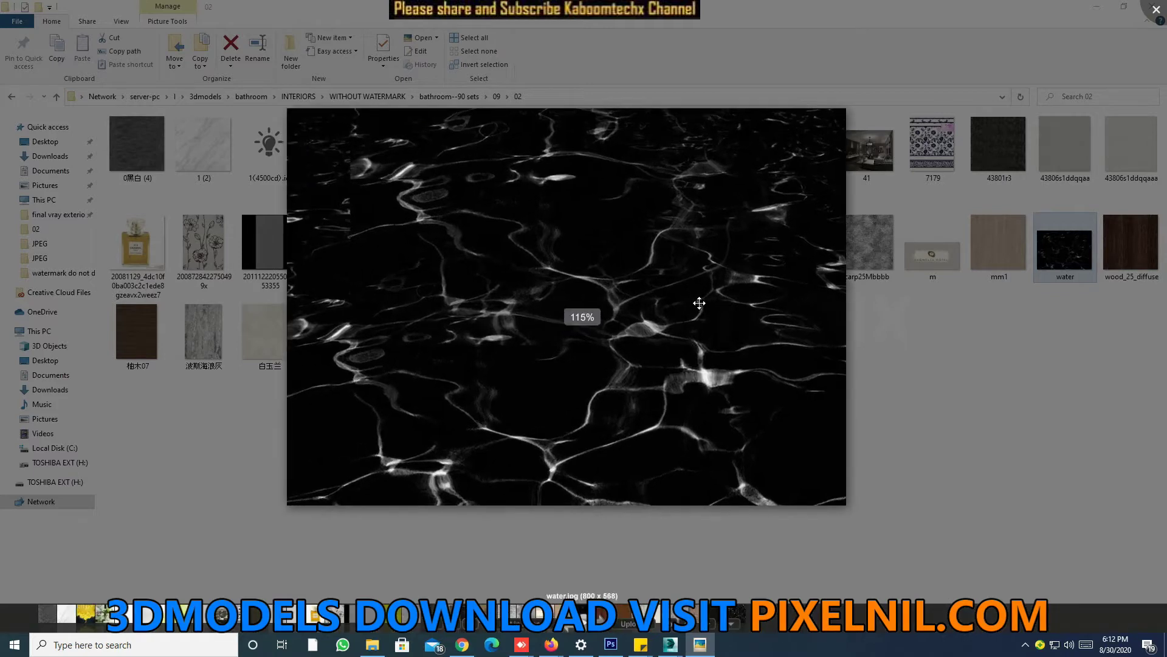
pyautogui.scroll(3, 511, 262)
pyautogui.scroll(-2, 668, 322)
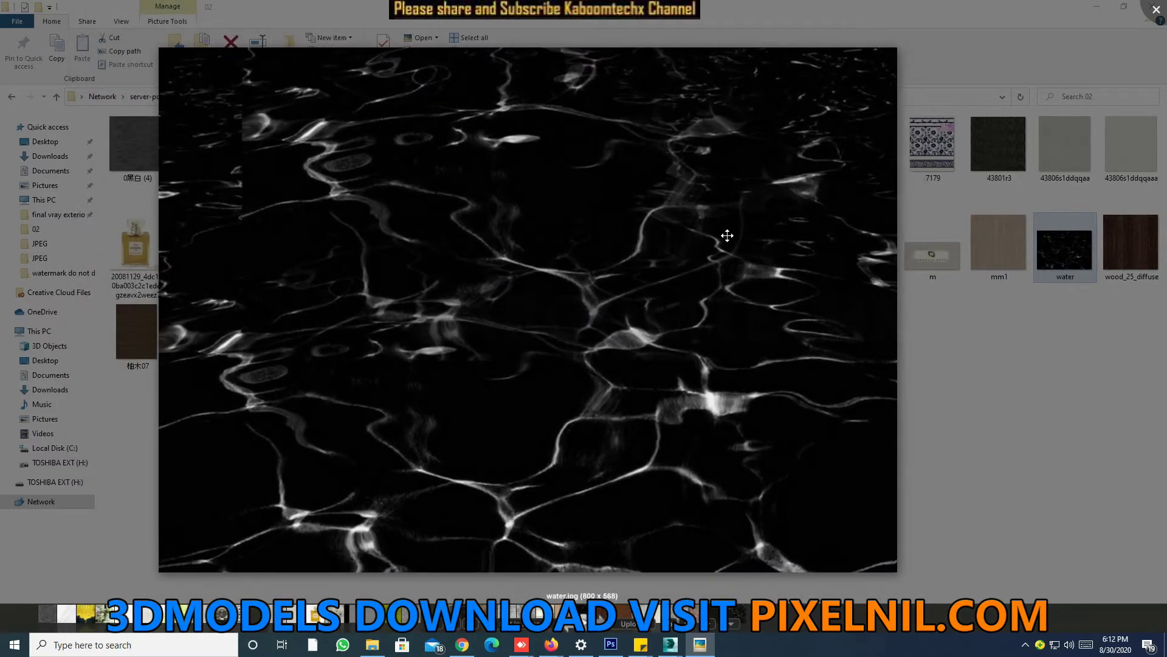
pyautogui.click(1095, 455)
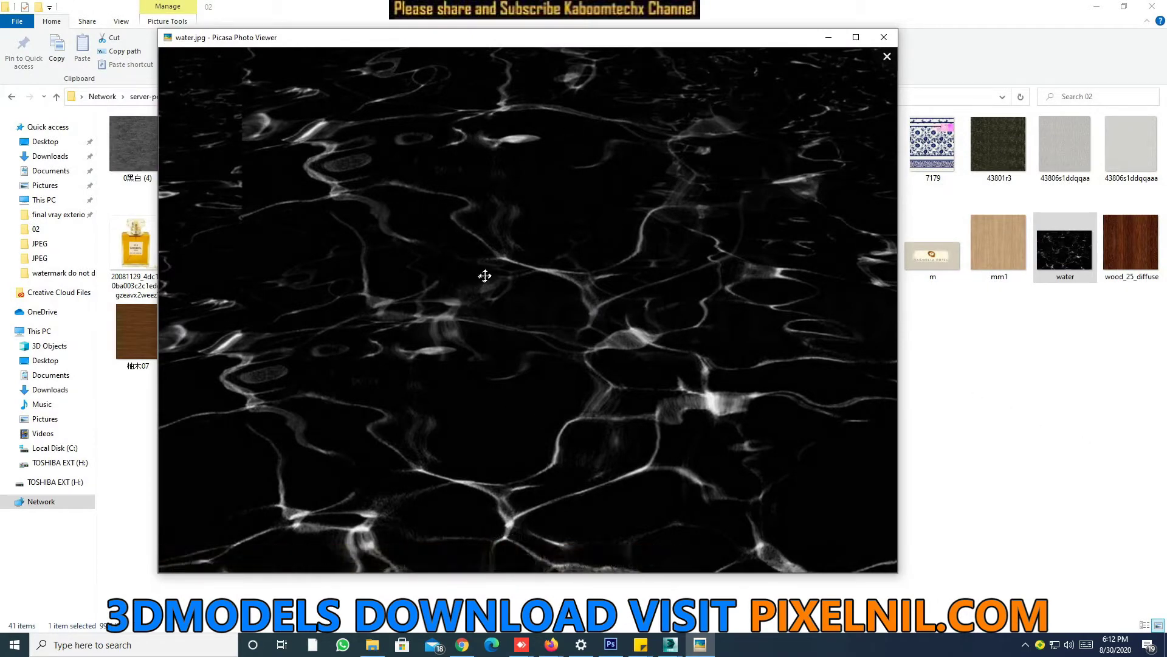
pyautogui.click(1038, 408)
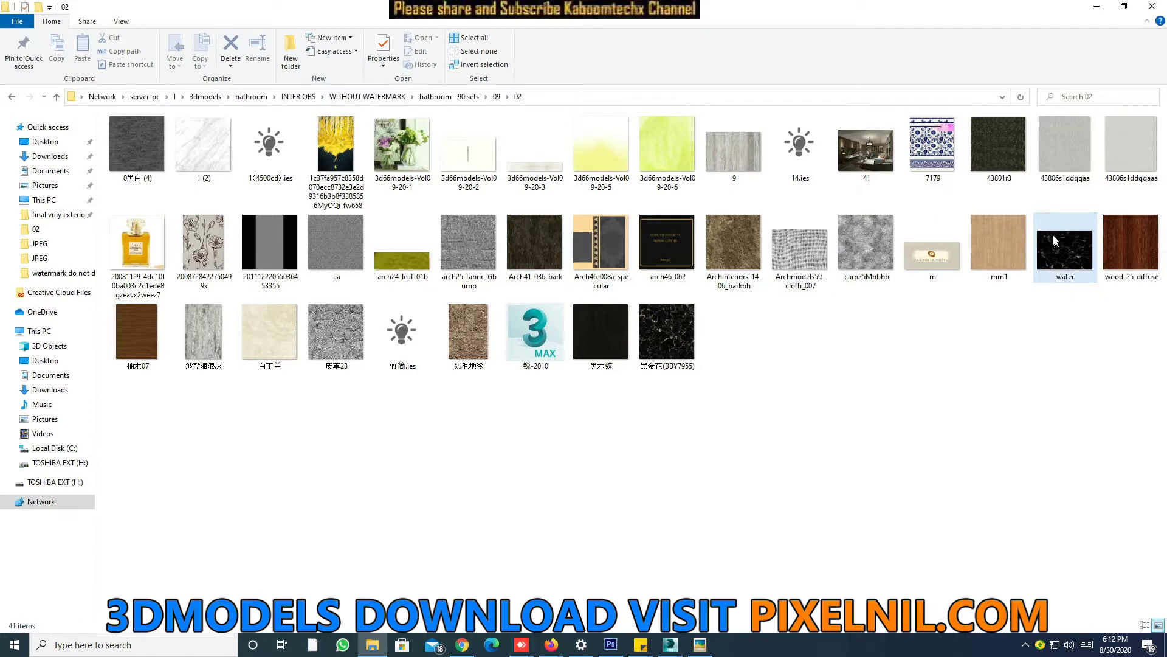
pyautogui.doubleClick(1075, 234)
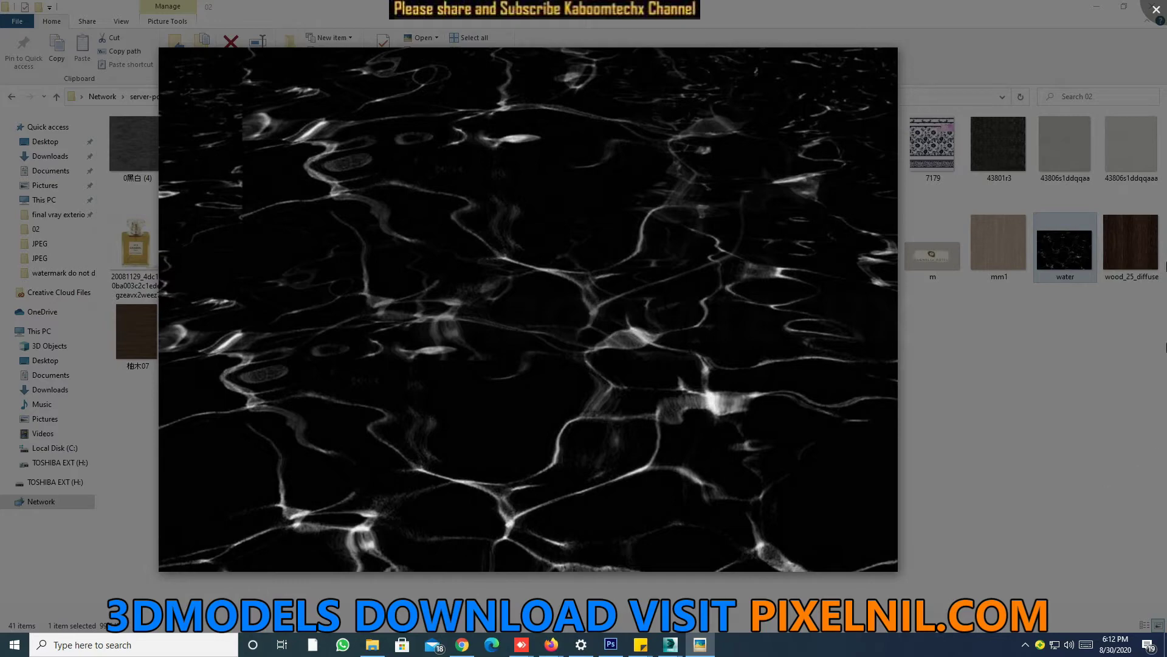
pyautogui.click(1157, 10)
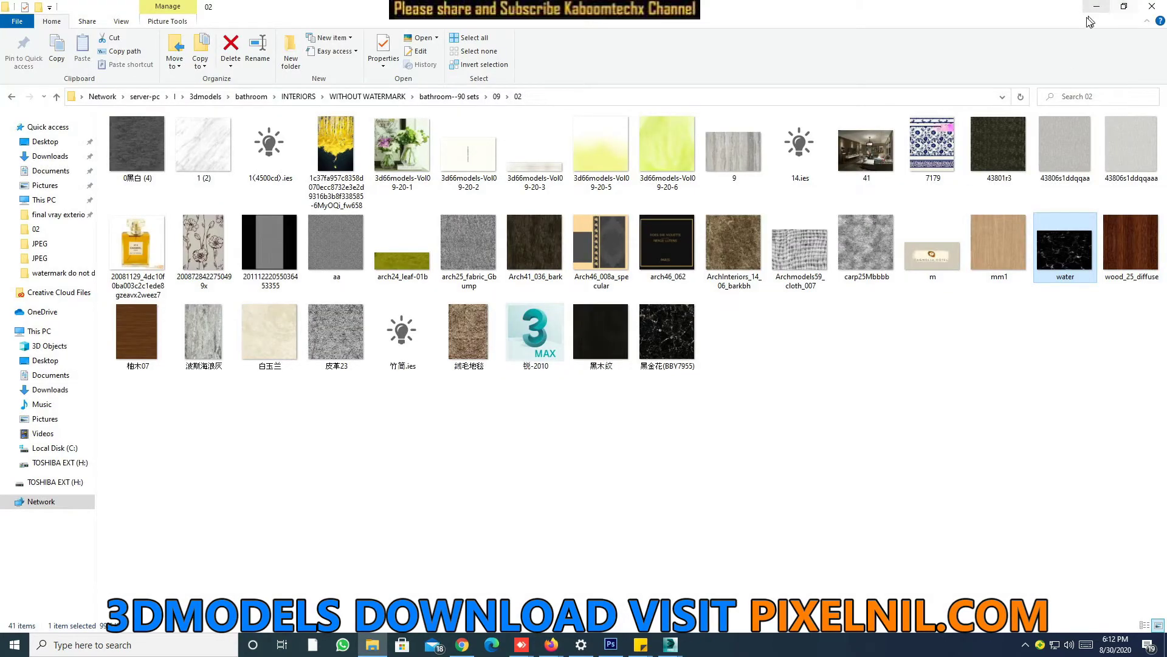
pyautogui.click(1096, 7)
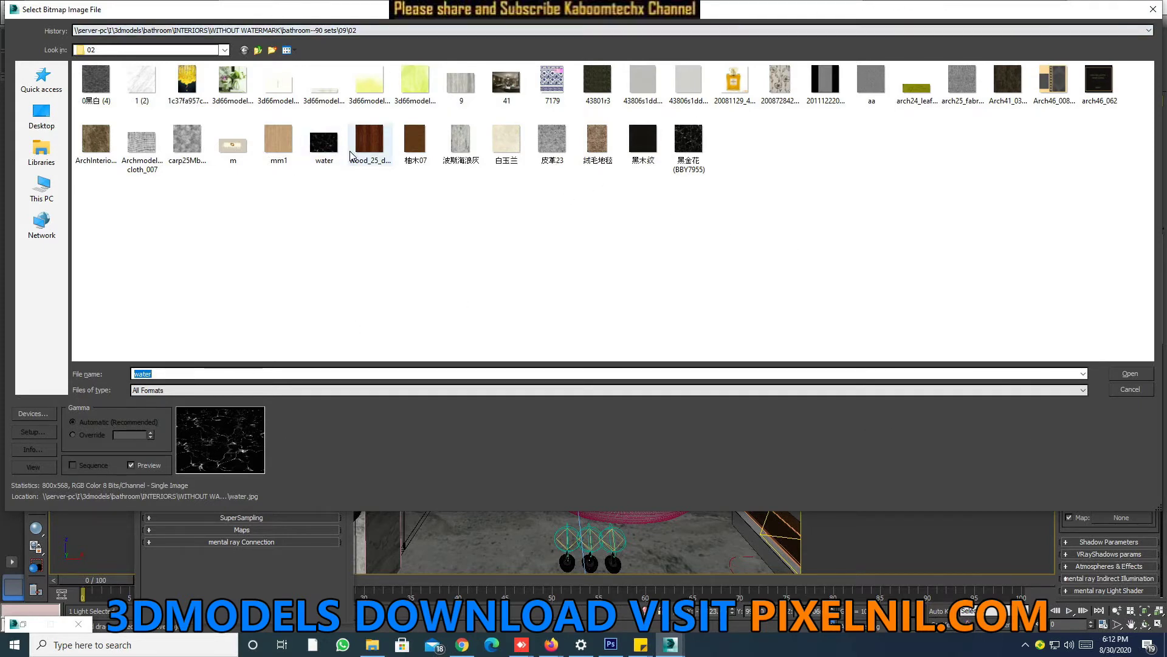
# Pick water.jpg in Select Bitmap Image File and load it as the projector map.
pyautogui.click(324, 144)
pyautogui.click(1143, 375)
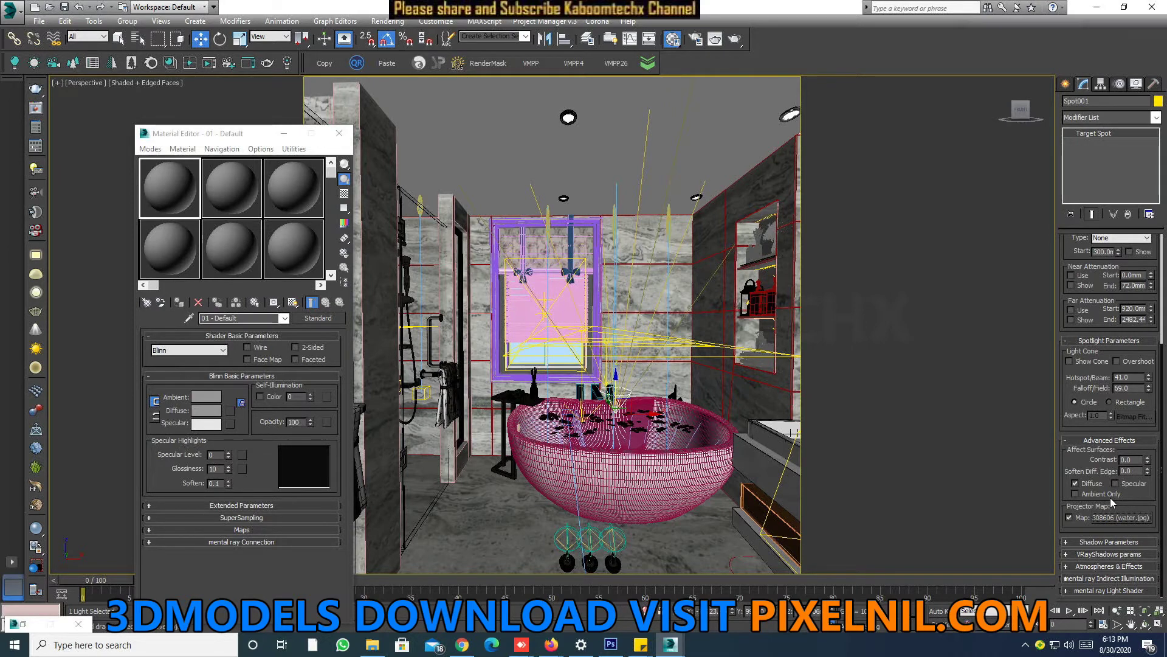
pyautogui.scroll(2, 1163, 571)
pyautogui.scroll(3, 1162, 571)
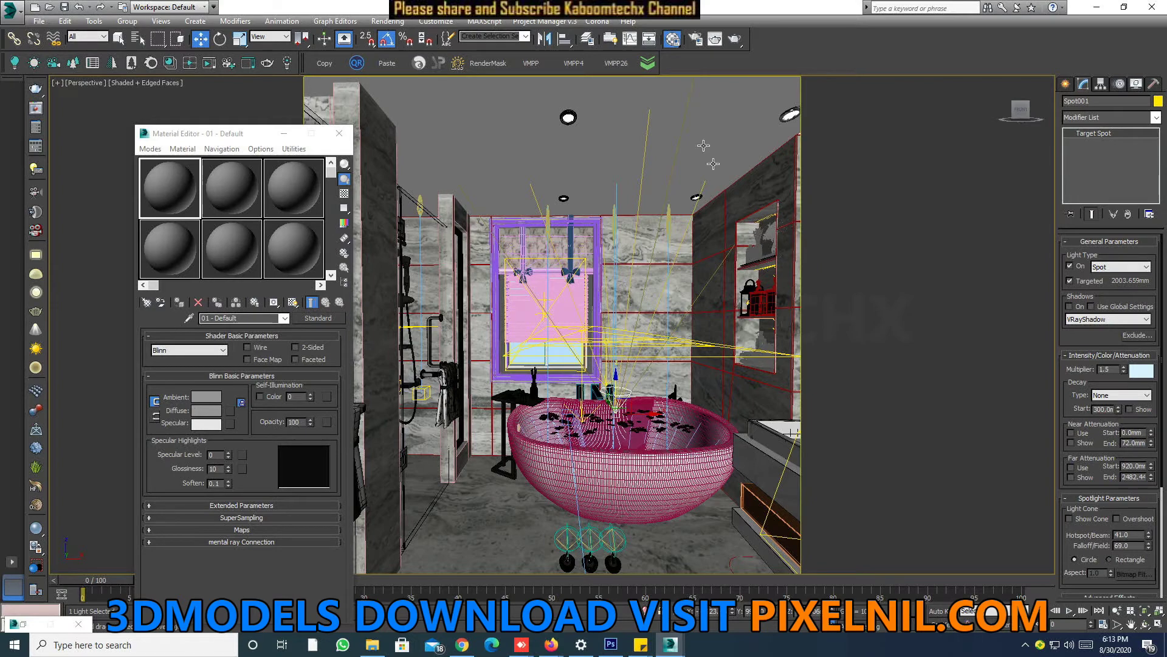
# Bring up Render Setup and browse the Common, GI and V-Ray tabs, ending on V-Ray.
pyautogui.click(699, 40)
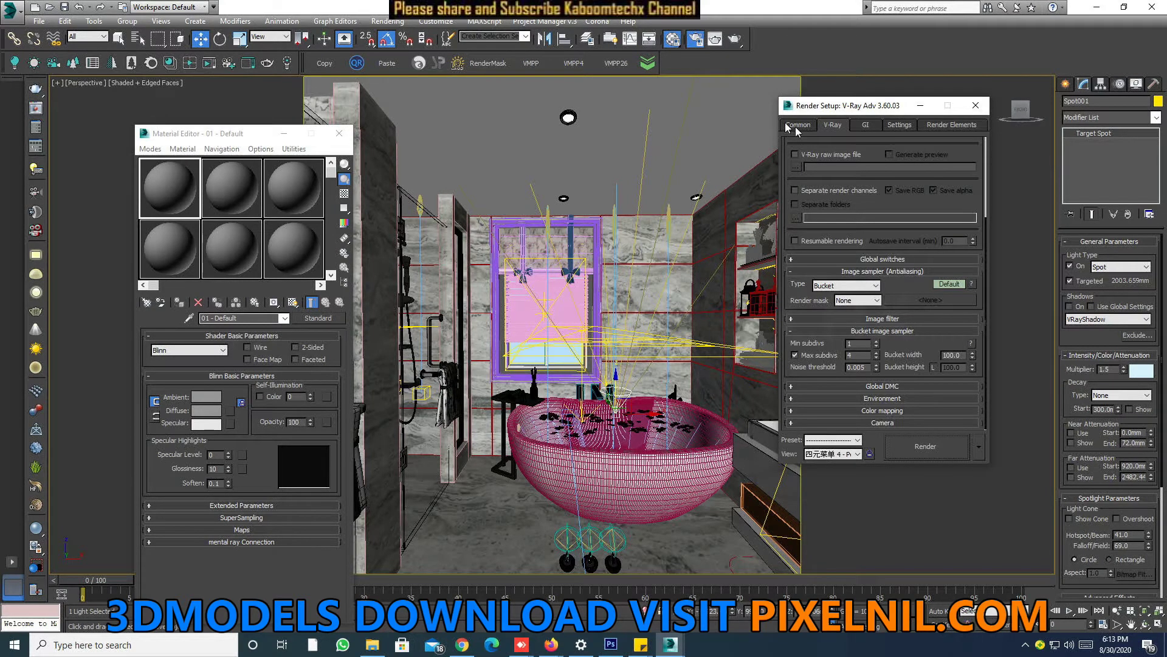
pyautogui.click(796, 124)
pyautogui.moveTo(917, 217); pyautogui.dragTo(925, 434)
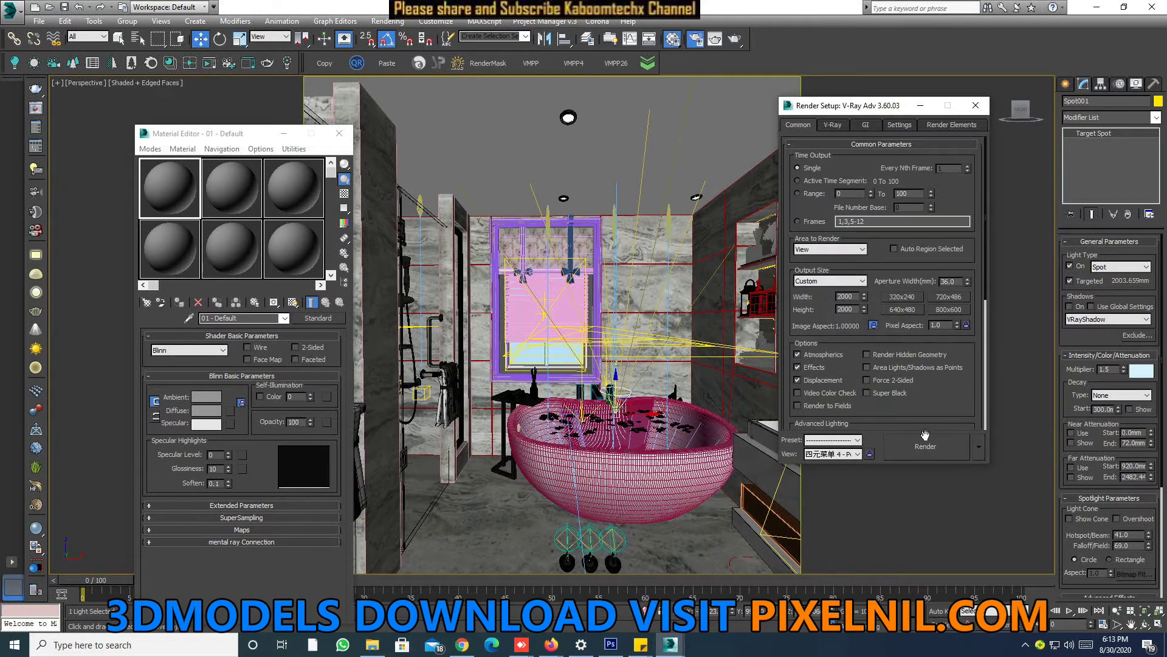
pyautogui.click(881, 126)
pyautogui.click(862, 126)
pyautogui.scroll(3, 913, 207)
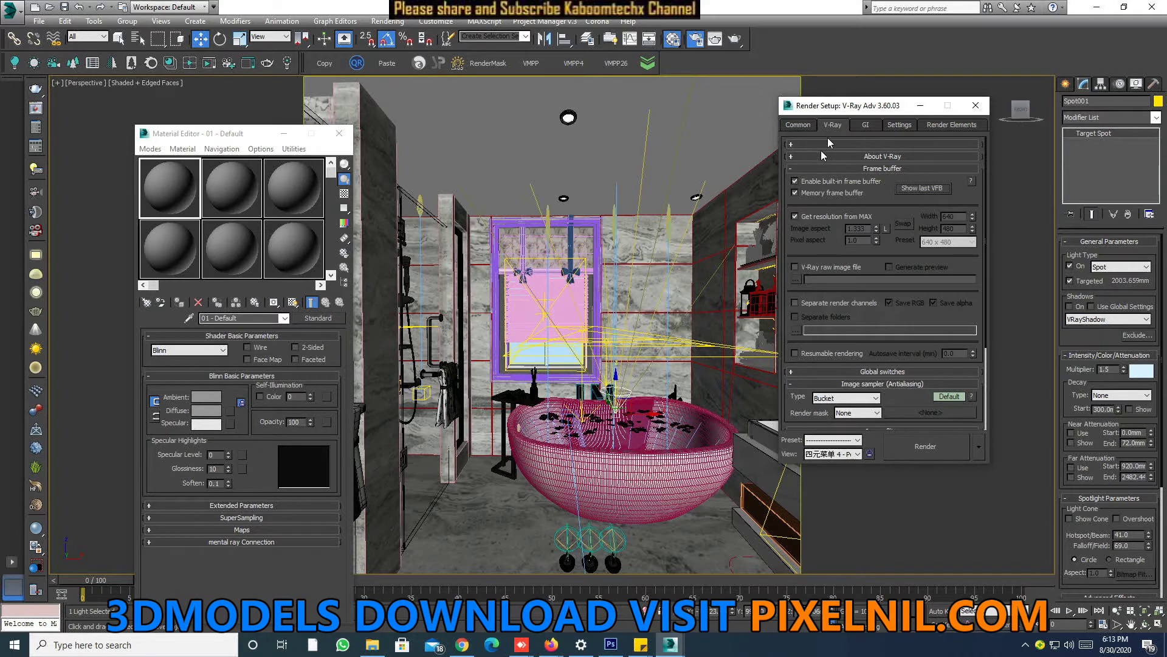
pyautogui.moveTo(869, 112); pyautogui.dragTo(917, 99)
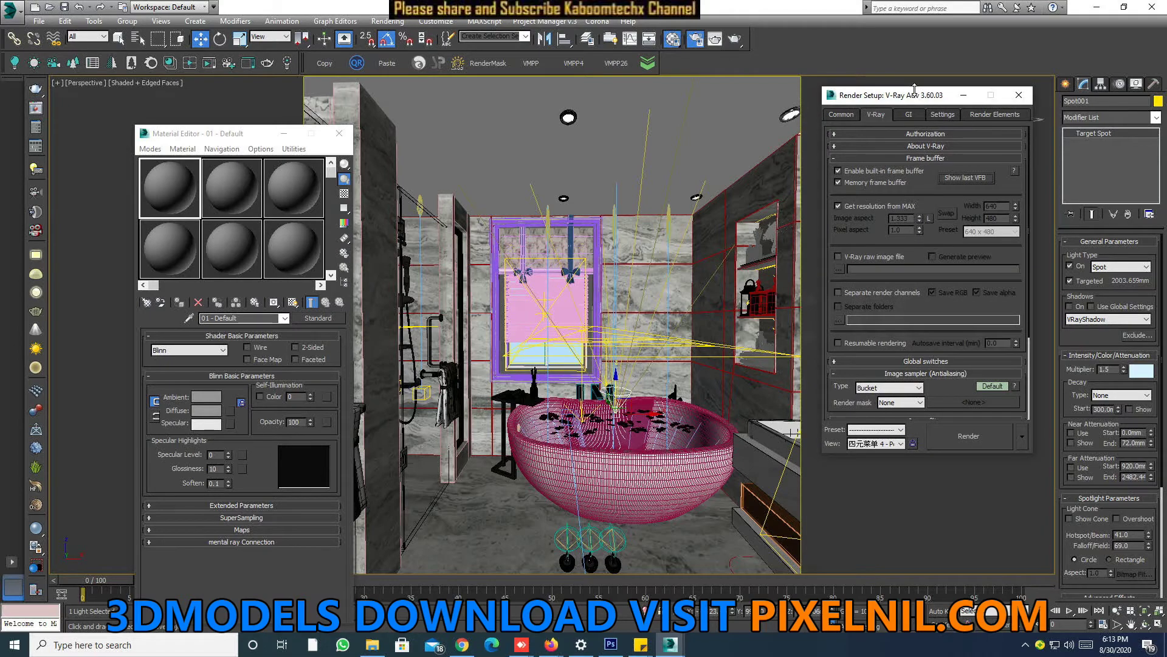
pyautogui.click(849, 116)
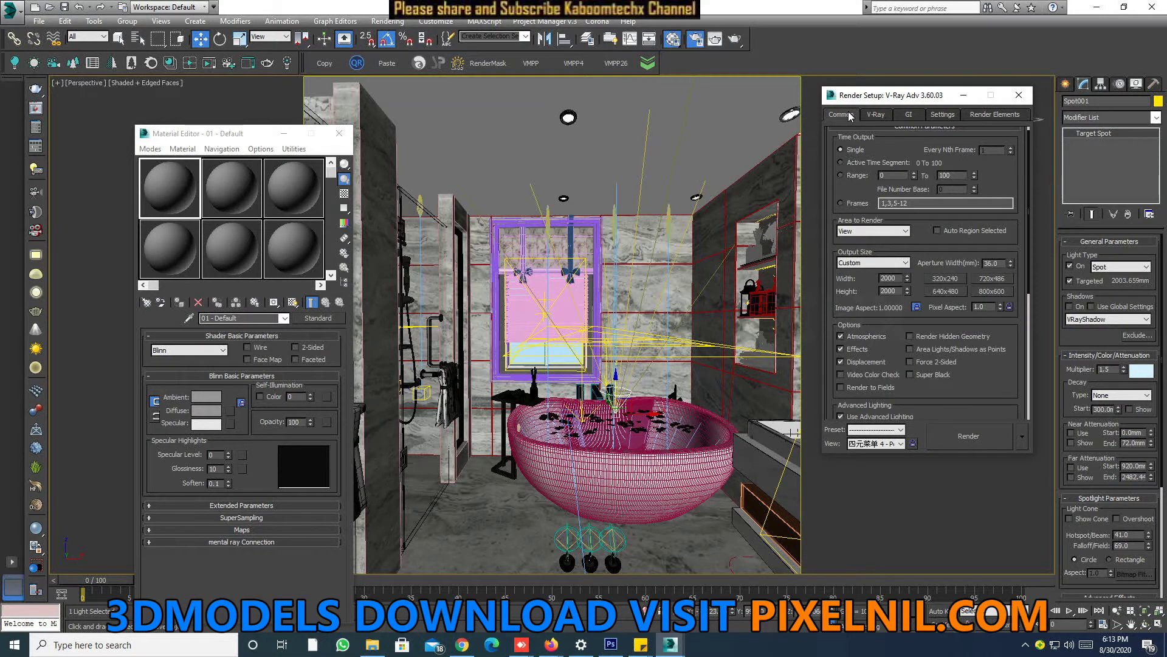
pyautogui.click(875, 116)
pyautogui.click(854, 117)
pyautogui.click(884, 115)
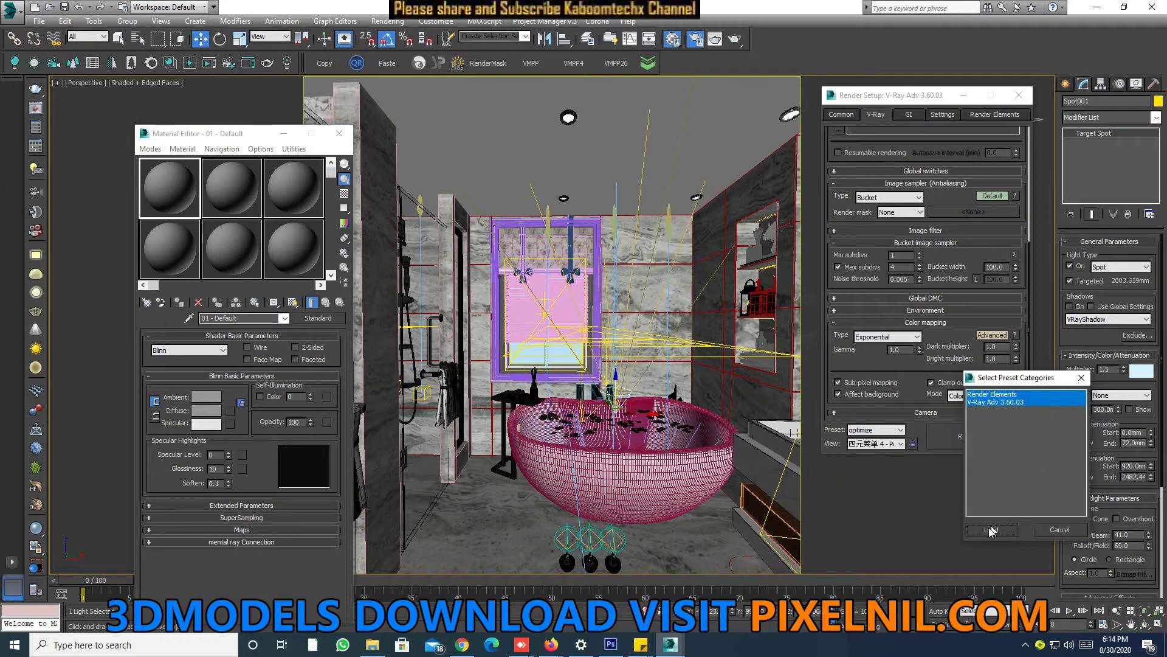
# Load the optimize preset, review GI and V-Ray tabs, confirm 2000 × 2000 output, and render.
pyautogui.click(990, 529)
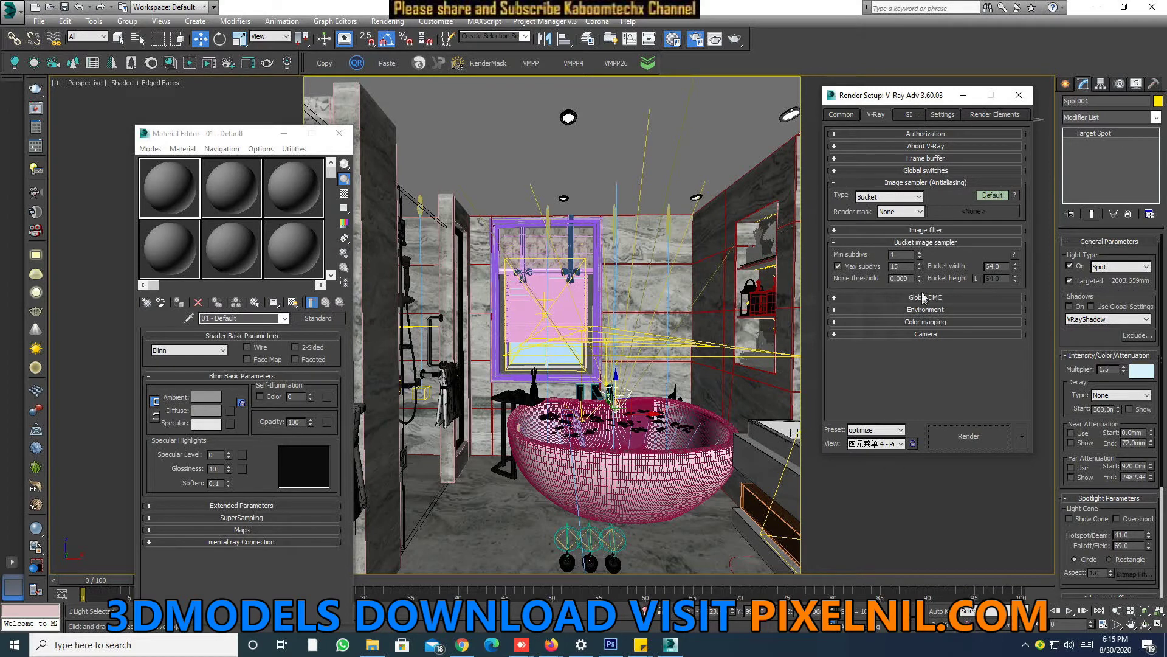
pyautogui.click(918, 118)
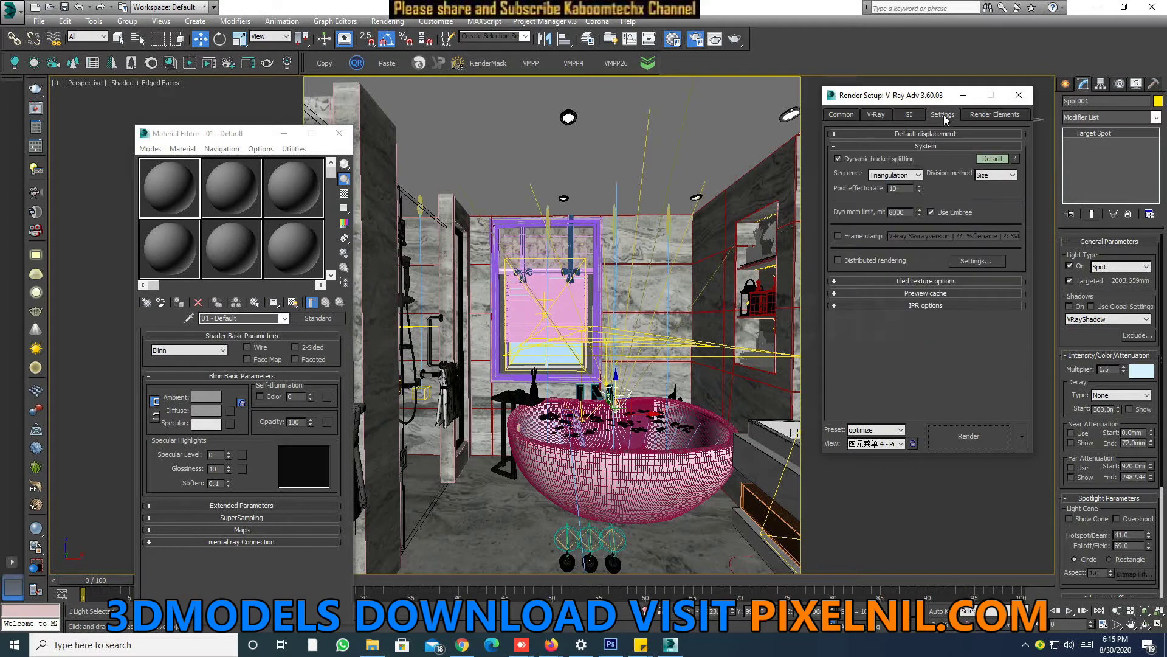
pyautogui.click(881, 120)
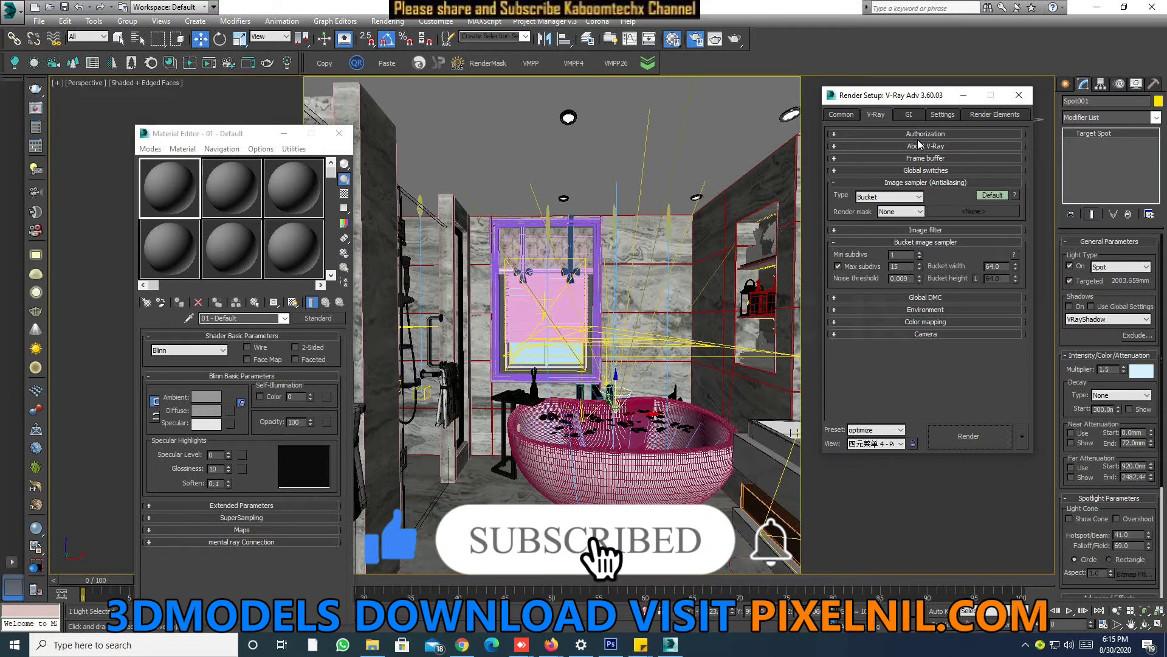
pyautogui.click(843, 115)
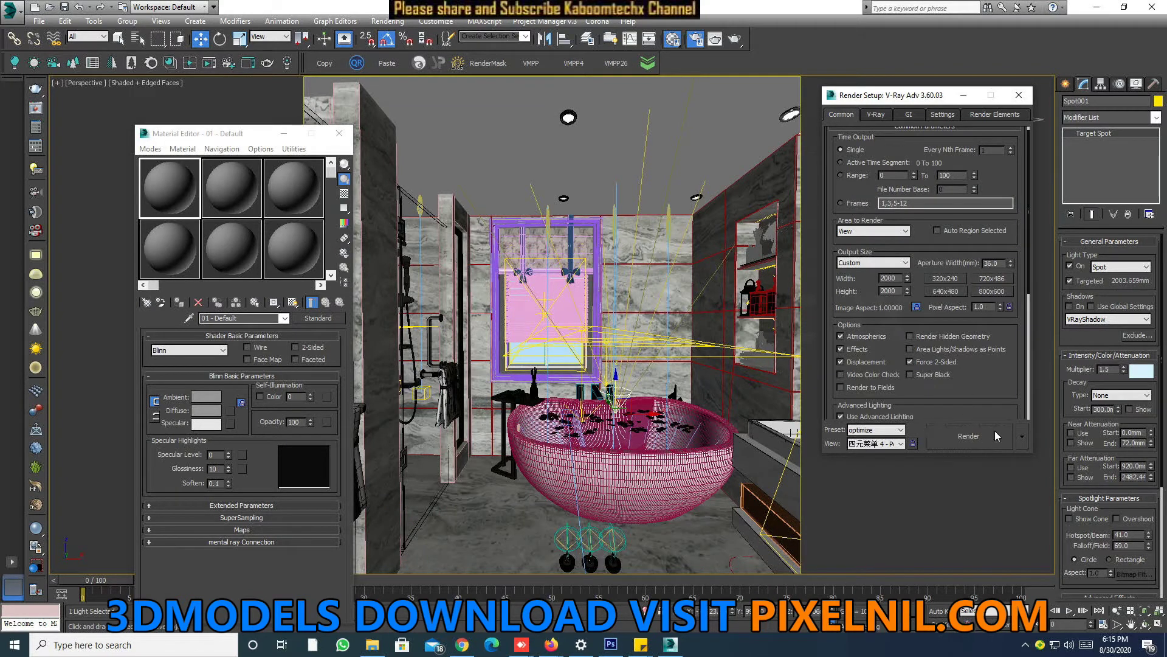
pyautogui.click(986, 443)
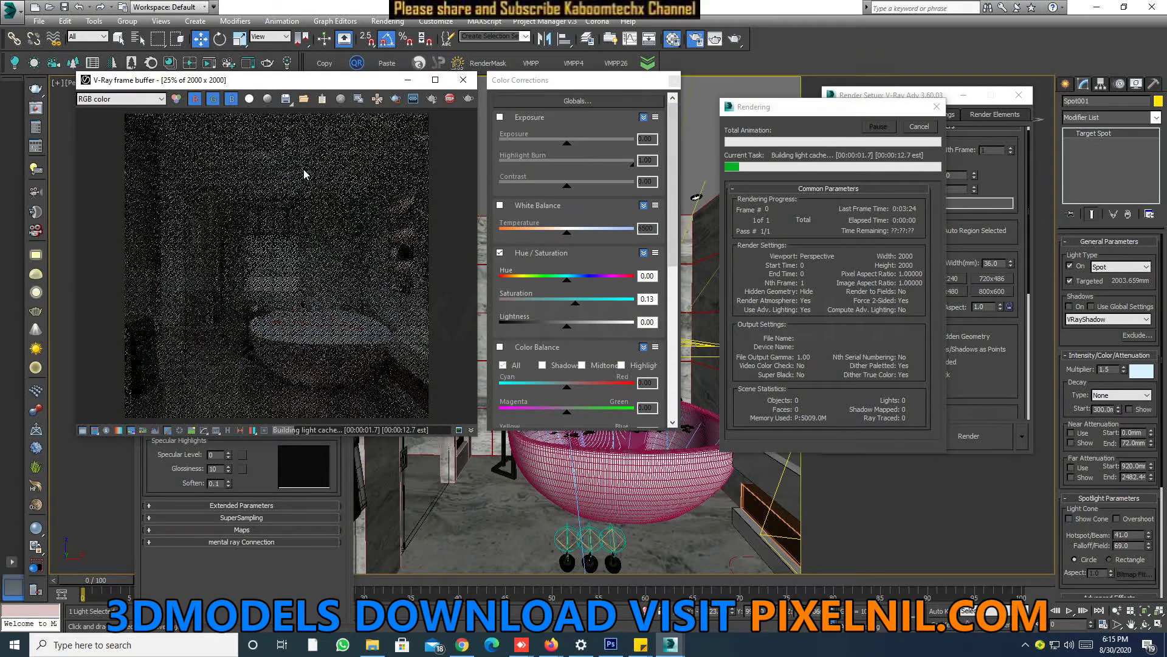
# Close Color Corrections, enable Track Mouse and maximize the V-Ray frame buffer while the bathroom renders.
pyautogui.scroll(1, 322, 169)
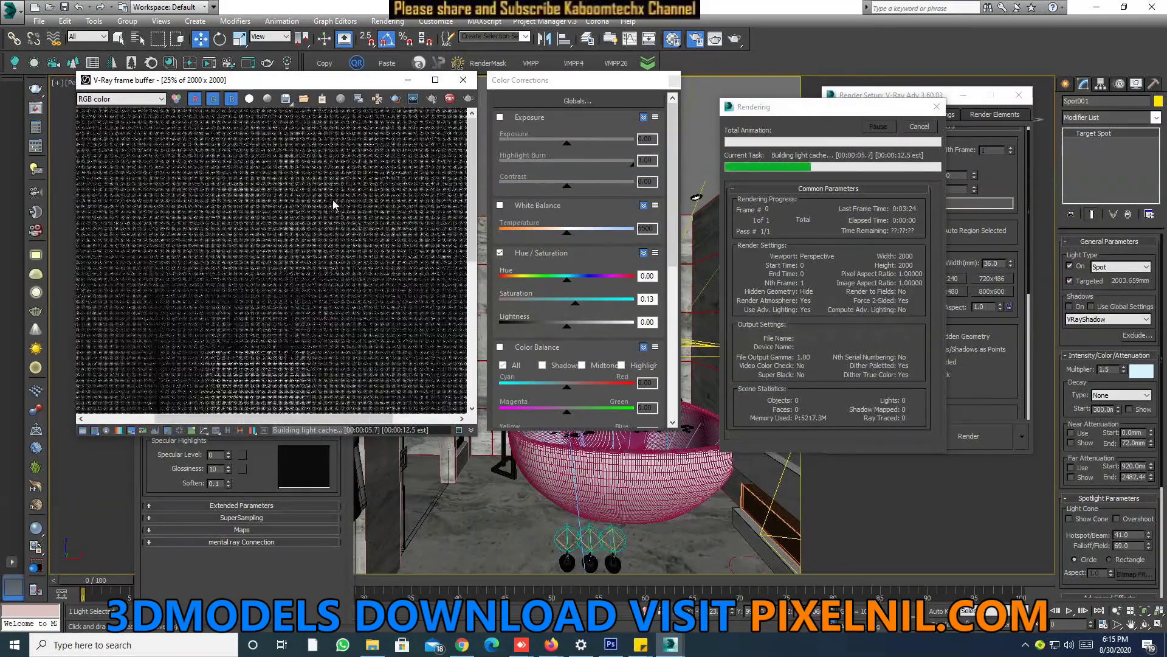
pyautogui.scroll(-1, 333, 200)
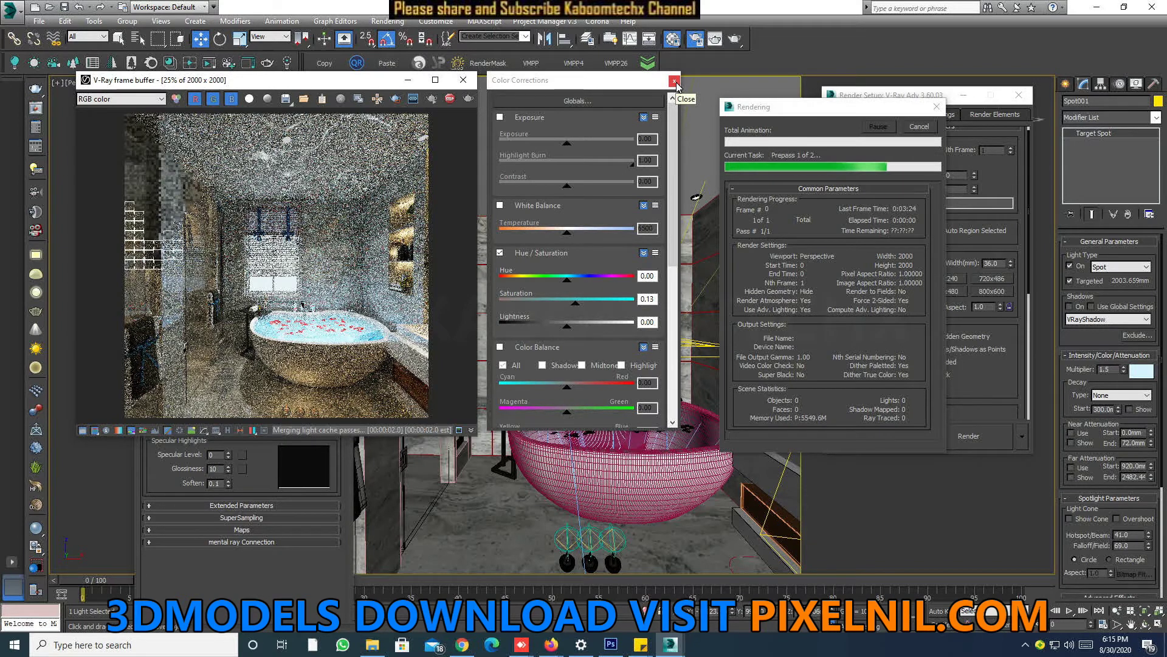
pyautogui.click(674, 81)
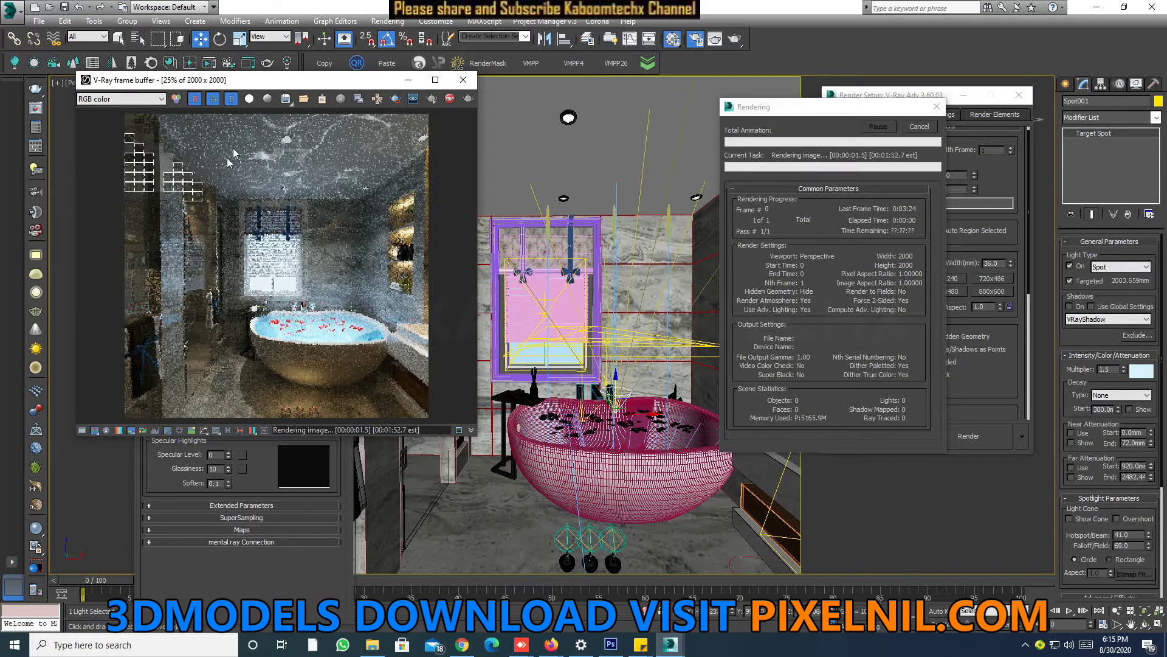
pyautogui.click(377, 99)
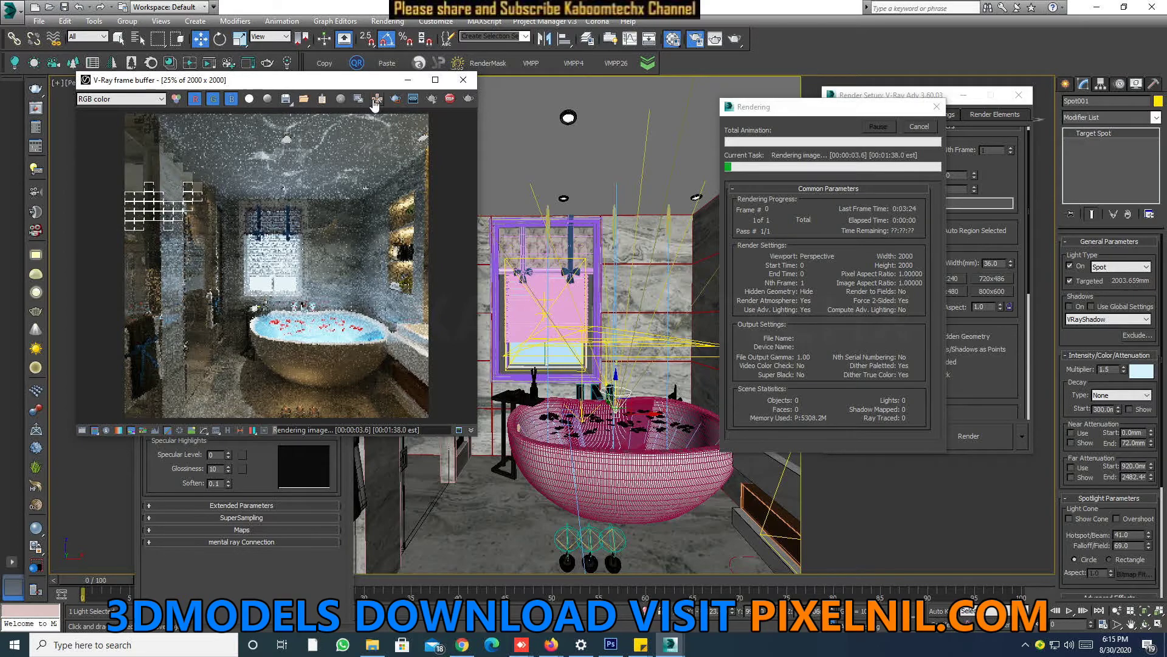
pyautogui.click(435, 80)
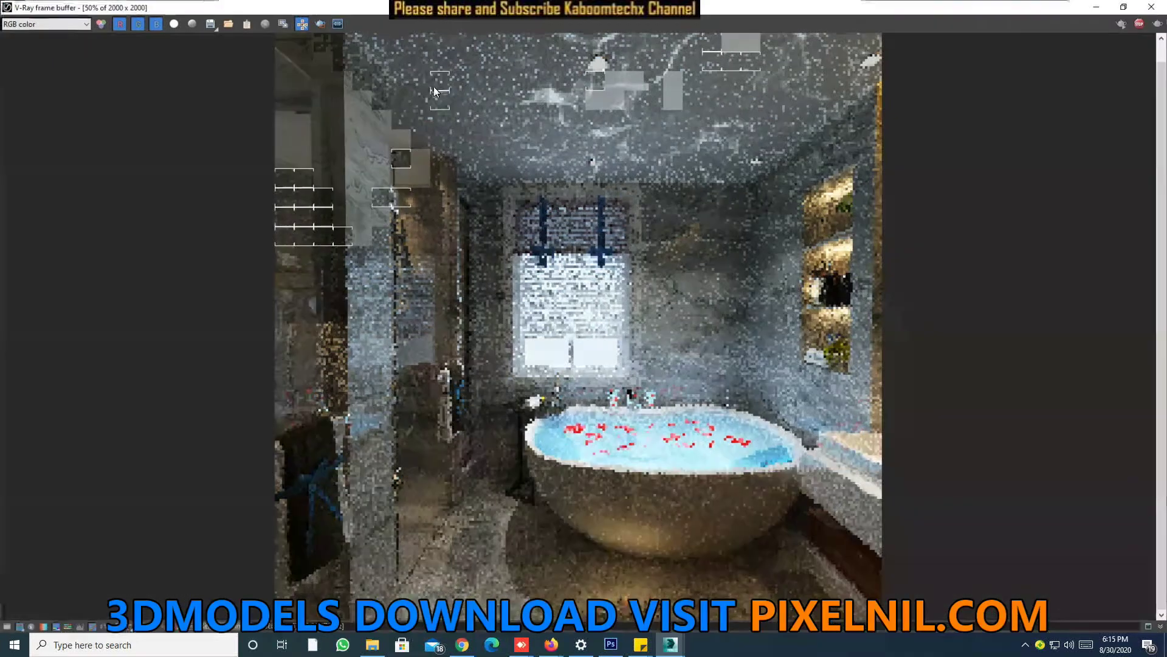
# Zoom and pan the frame buffer to watch the water-caustic ripples form across the ceiling.
pyautogui.scroll(1, 625, 85)
pyautogui.moveTo(625, 85); pyautogui.dragTo(635, 133, button='middle')
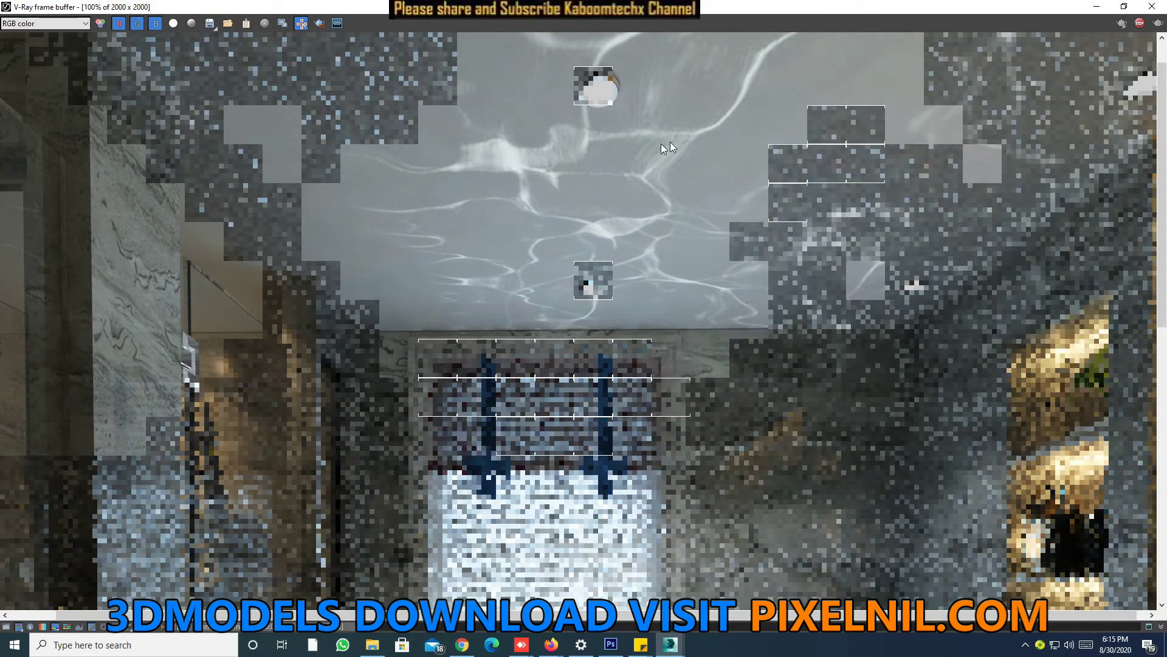
pyautogui.scroll(-1, 959, 133)
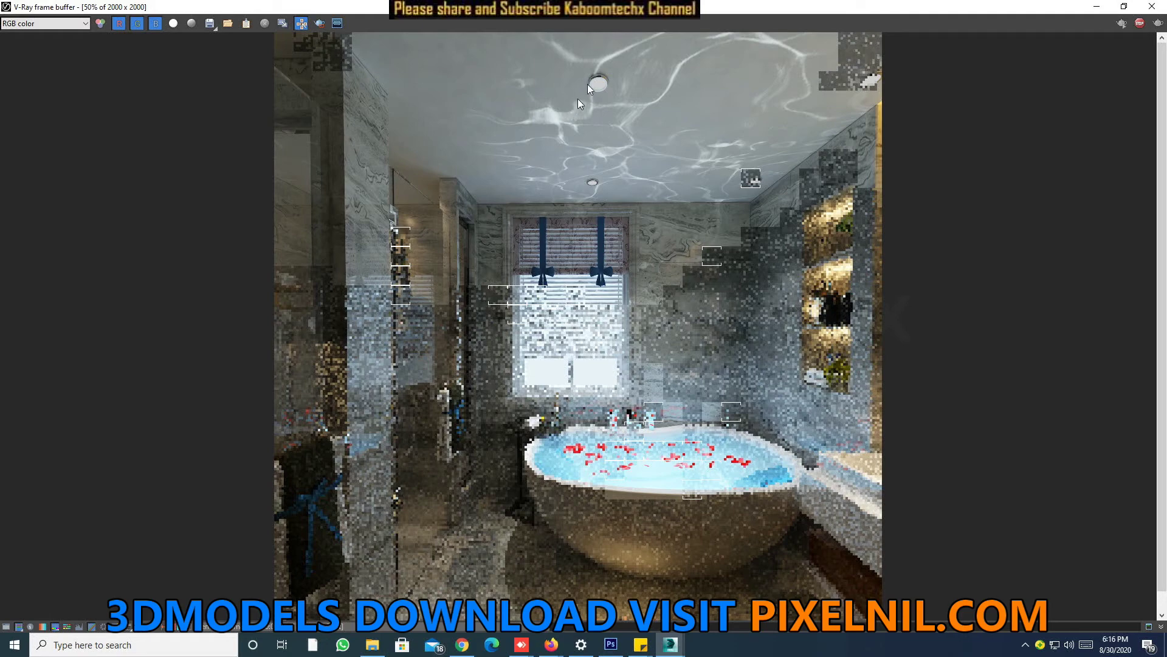
pyautogui.scroll(2, 660, 133)
pyautogui.moveTo(766, 141); pyautogui.dragTo(739, 230, button='middle')
pyautogui.scroll(-1, 717, 225)
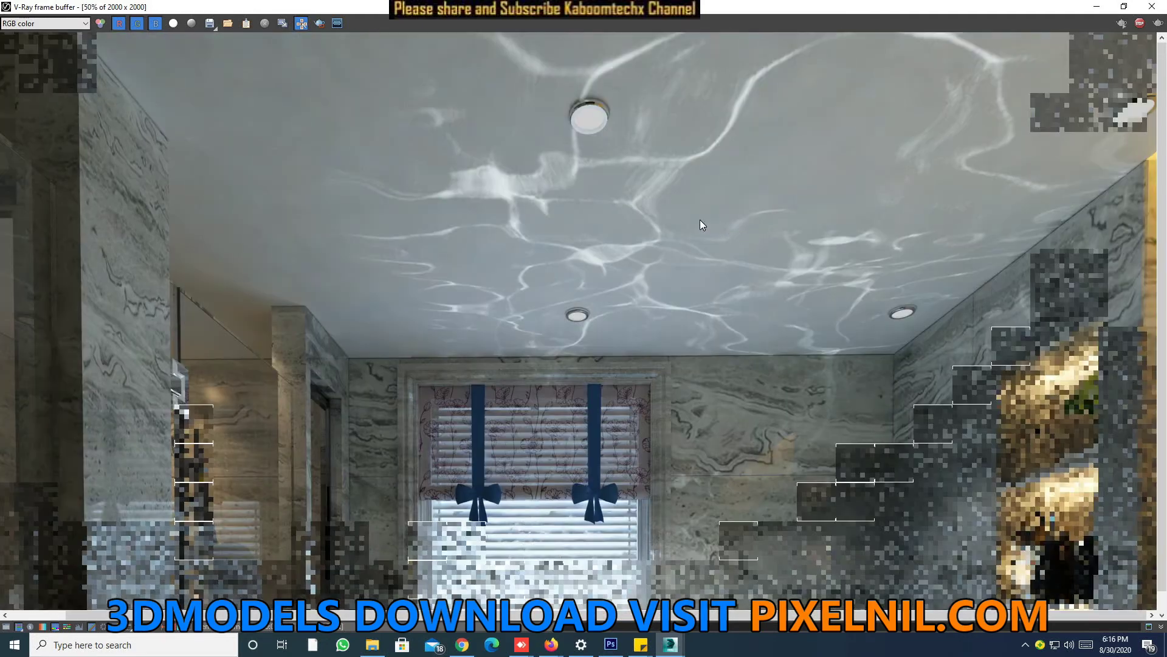
pyautogui.scroll(-1, 700, 220)
pyautogui.scroll(1, 672, 218)
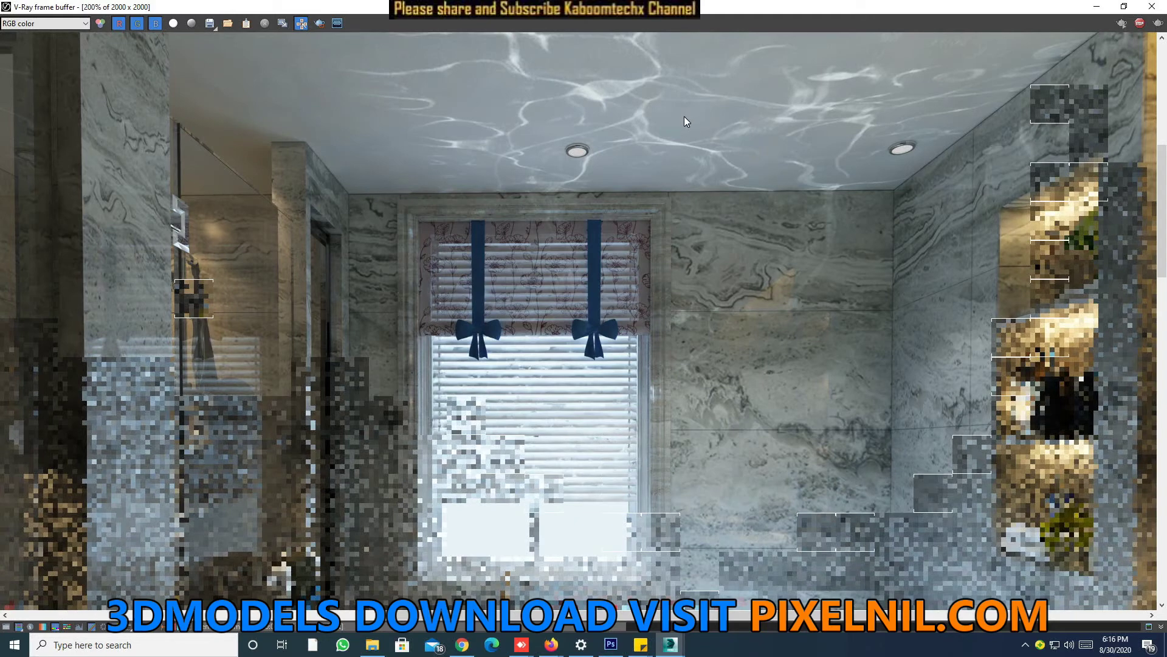
pyautogui.scroll(1, 684, 115)
pyautogui.scroll(-1, 609, 210)
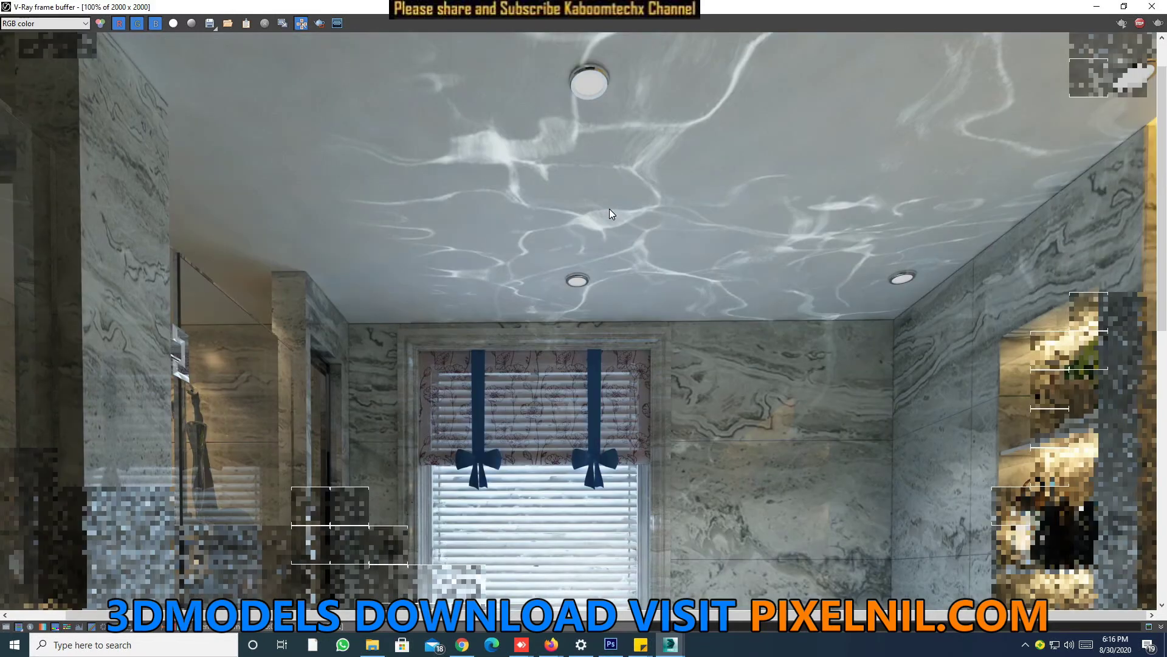
pyautogui.scroll(-2, 779, 256)
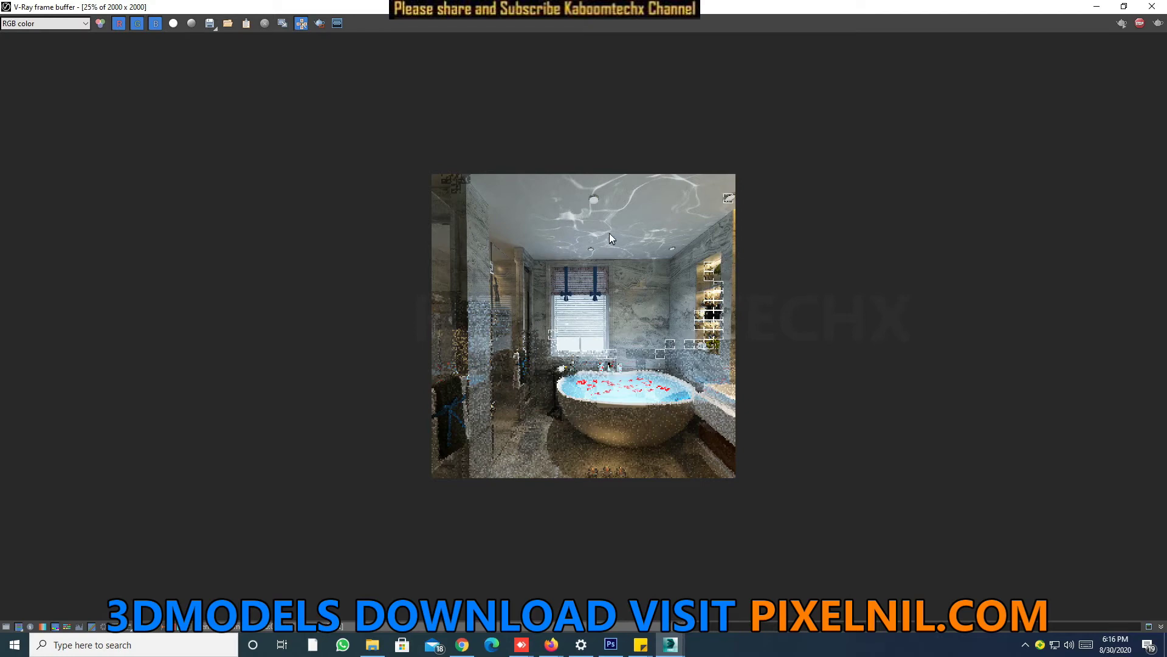
# Pan the frame buffer back to the rippled caustic ceiling as it refines.
pyautogui.scroll(1, 630, 227)
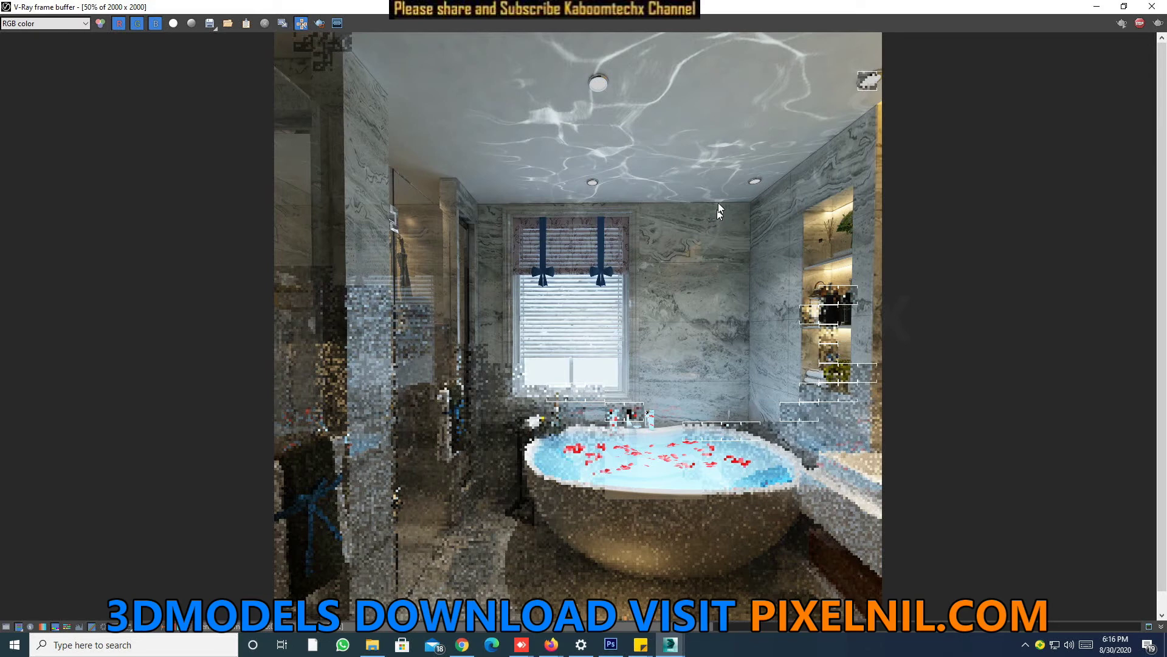
pyautogui.scroll(2, 700, 158)
pyautogui.moveTo(684, 105); pyautogui.dragTo(676, 258, button='middle')
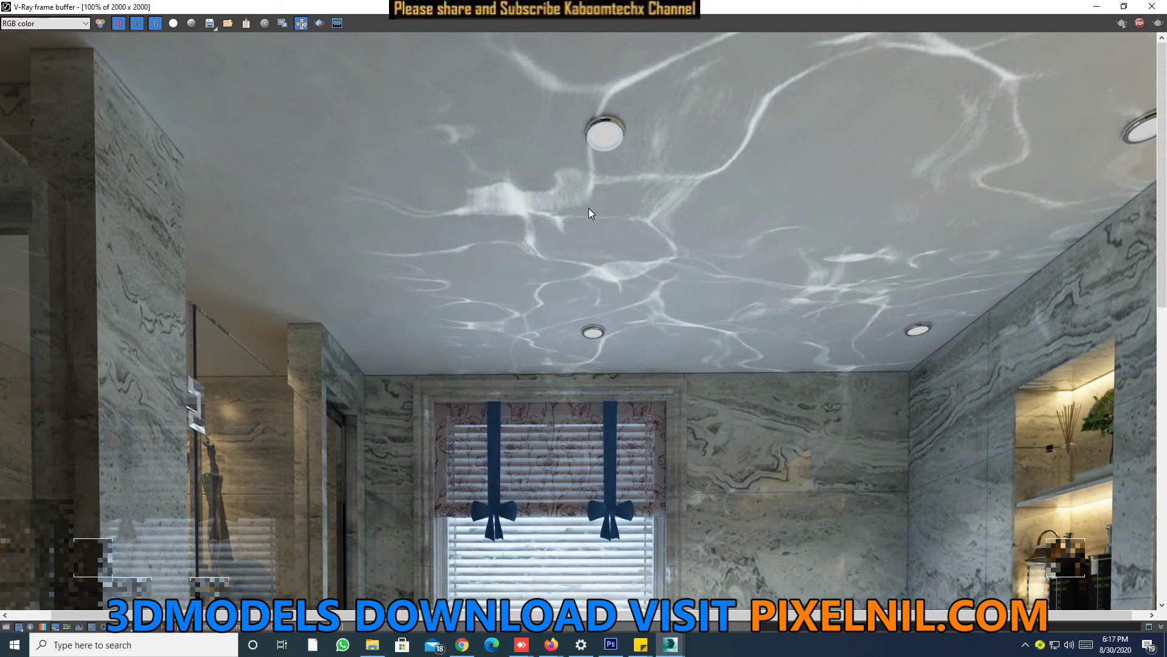
pyautogui.scroll(-2, 606, 315)
pyautogui.scroll(1, 607, 313)
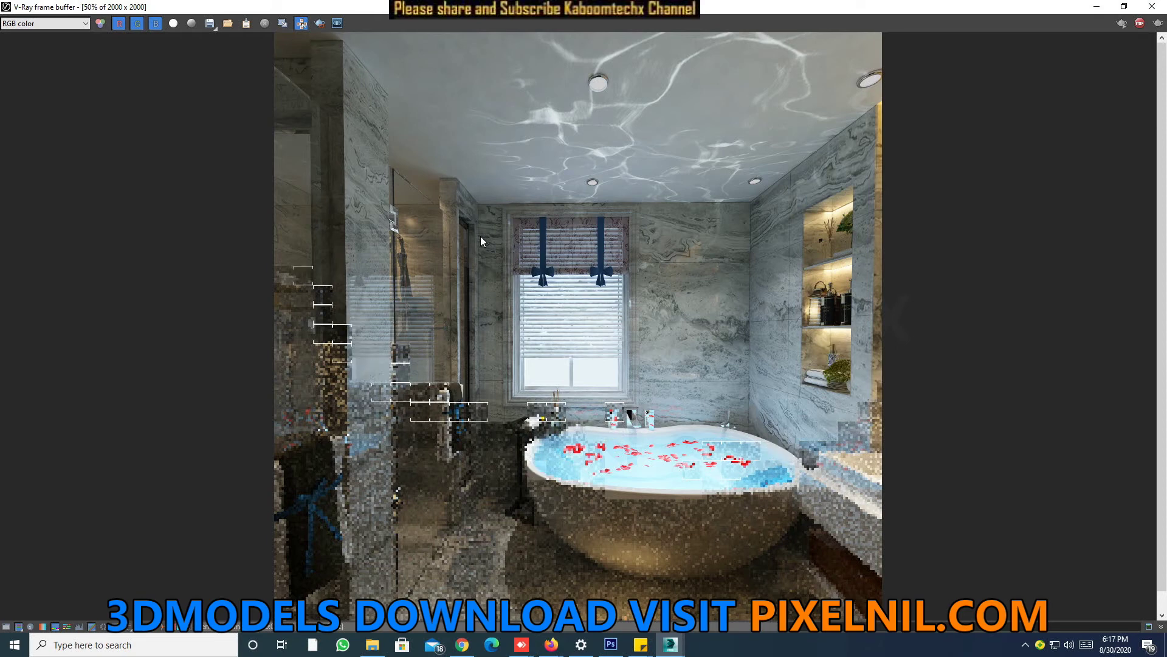
pyautogui.scroll(2, 608, 439)
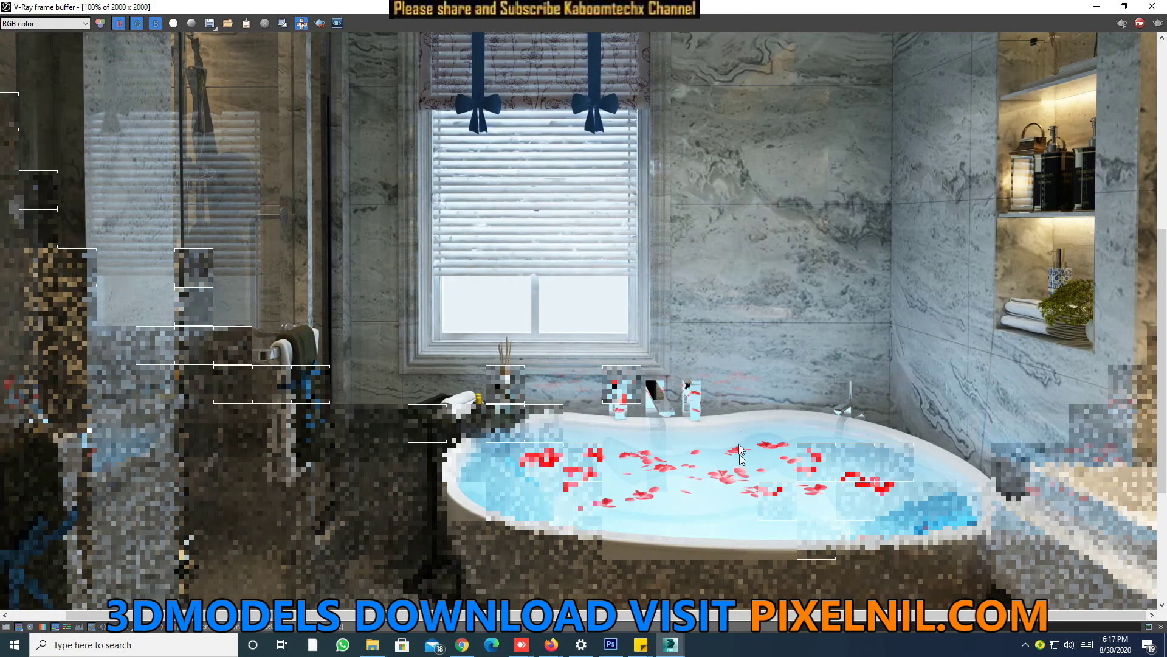
pyautogui.scroll(-2, 739, 460)
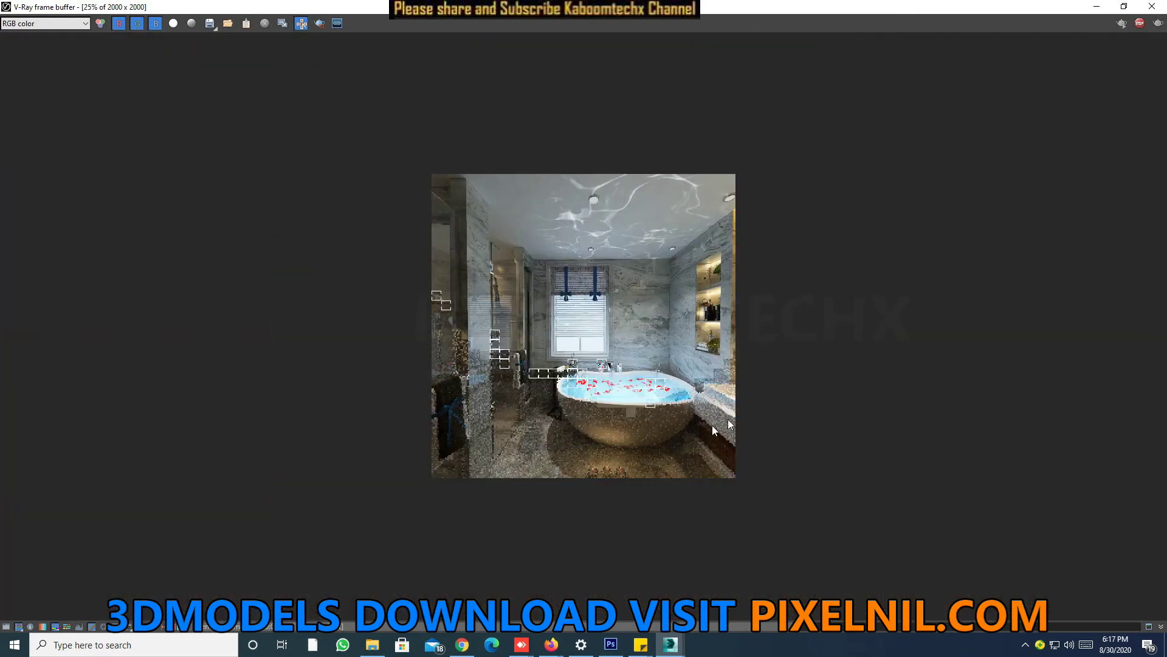
# Zoom in and out to check the bathtub, marble walls and shelf niche as buckets finish.
pyautogui.scroll(1, 611, 387)
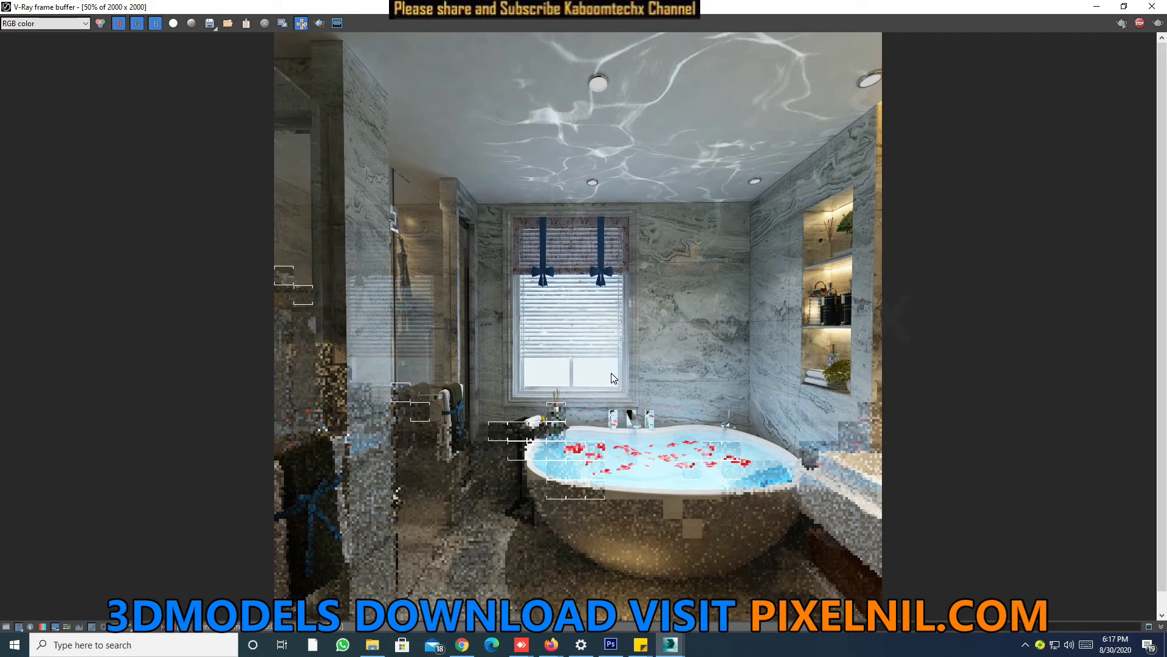
pyautogui.scroll(-1, 635, 370)
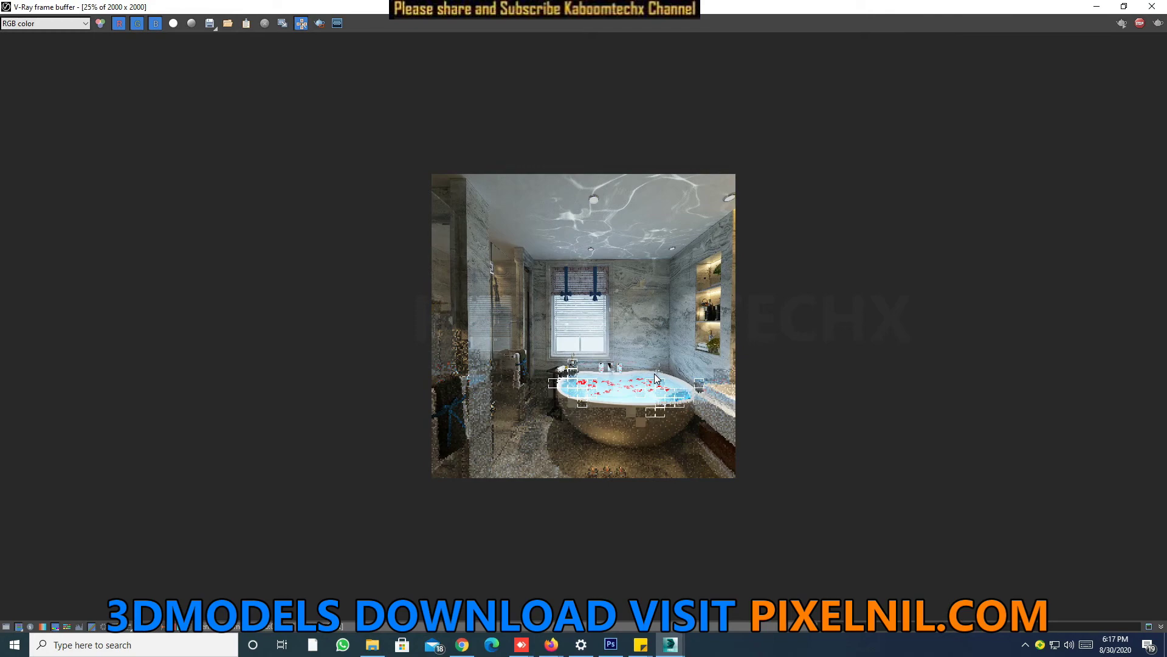
pyautogui.scroll(2, 656, 378)
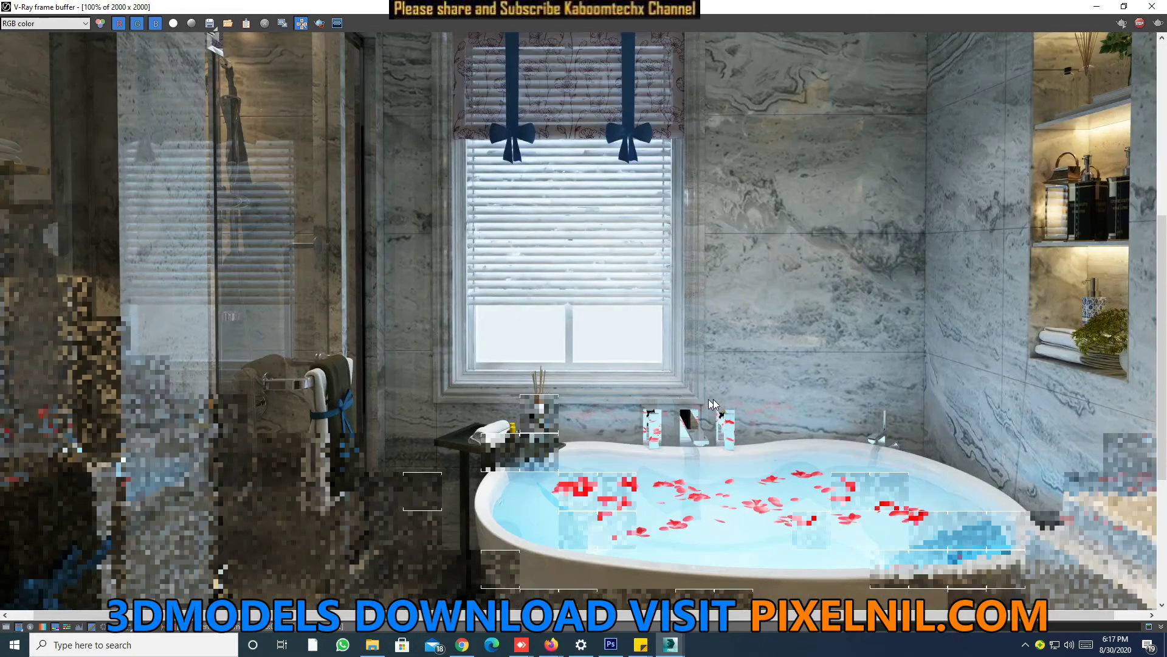
pyautogui.scroll(-2, 844, 372)
pyautogui.scroll(1, 881, 365)
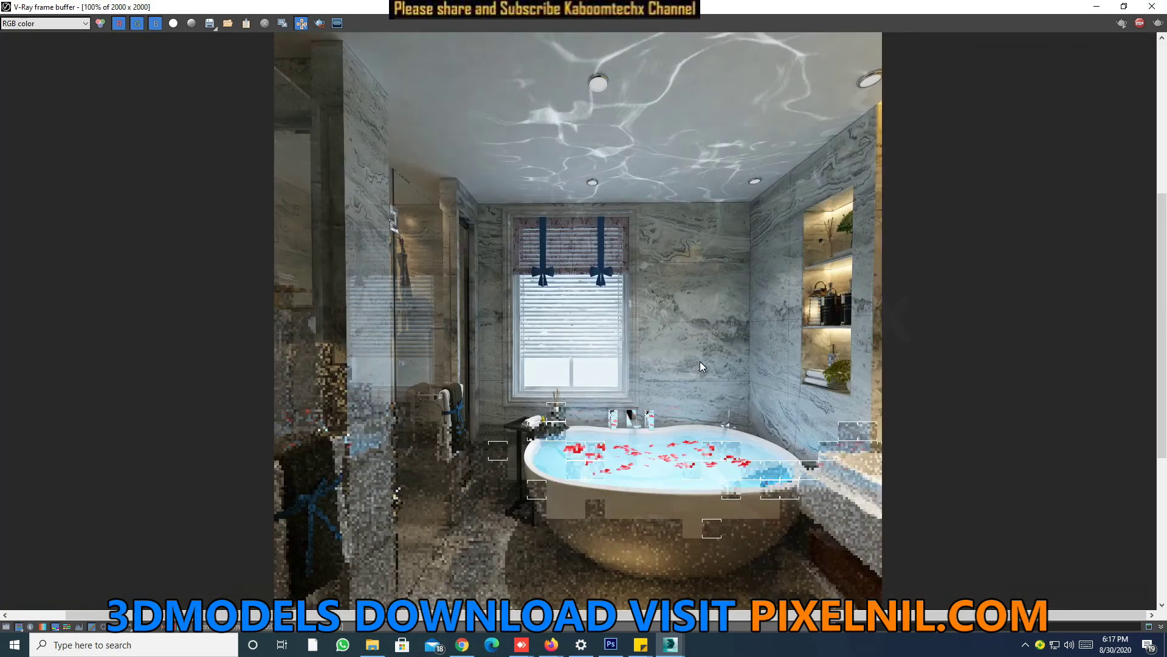
pyautogui.scroll(1, 699, 361)
pyautogui.scroll(-2, 754, 433)
pyautogui.scroll(2, 753, 433)
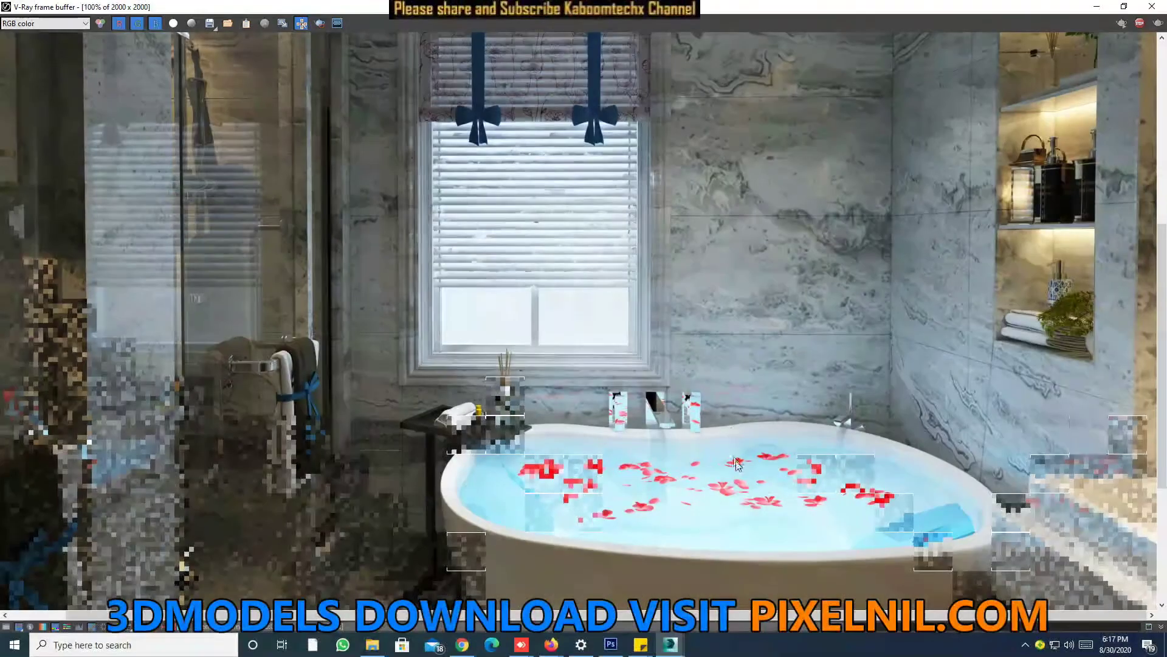
pyautogui.scroll(-1, 714, 279)
pyautogui.scroll(1, 714, 279)
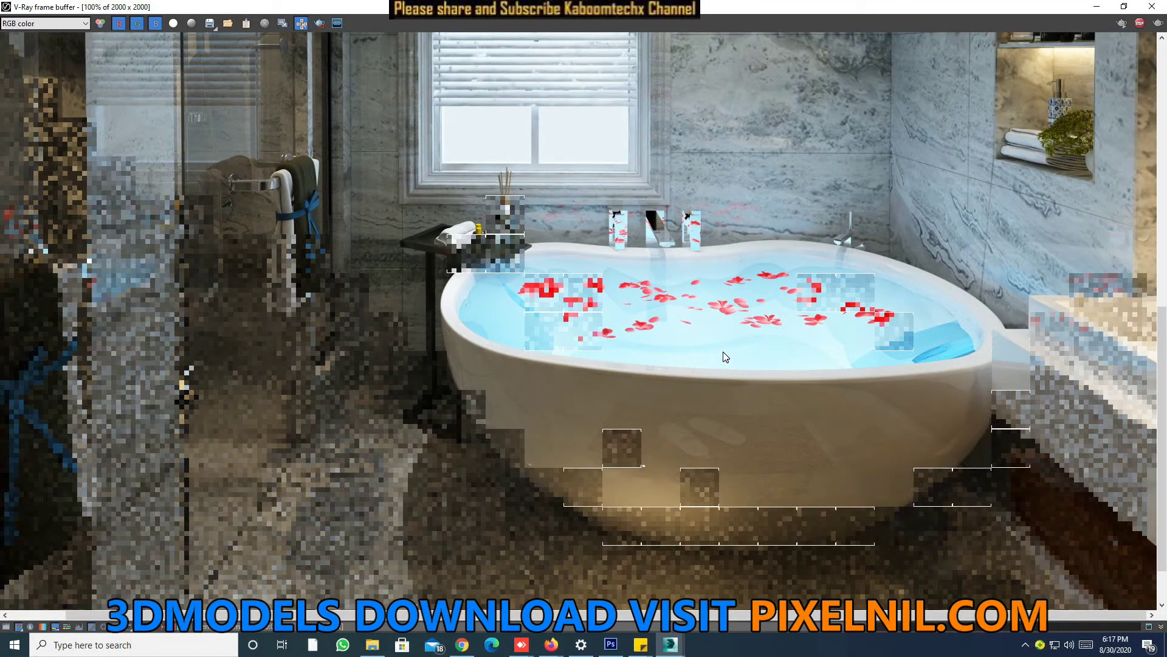
pyautogui.scroll(-2, 780, 323)
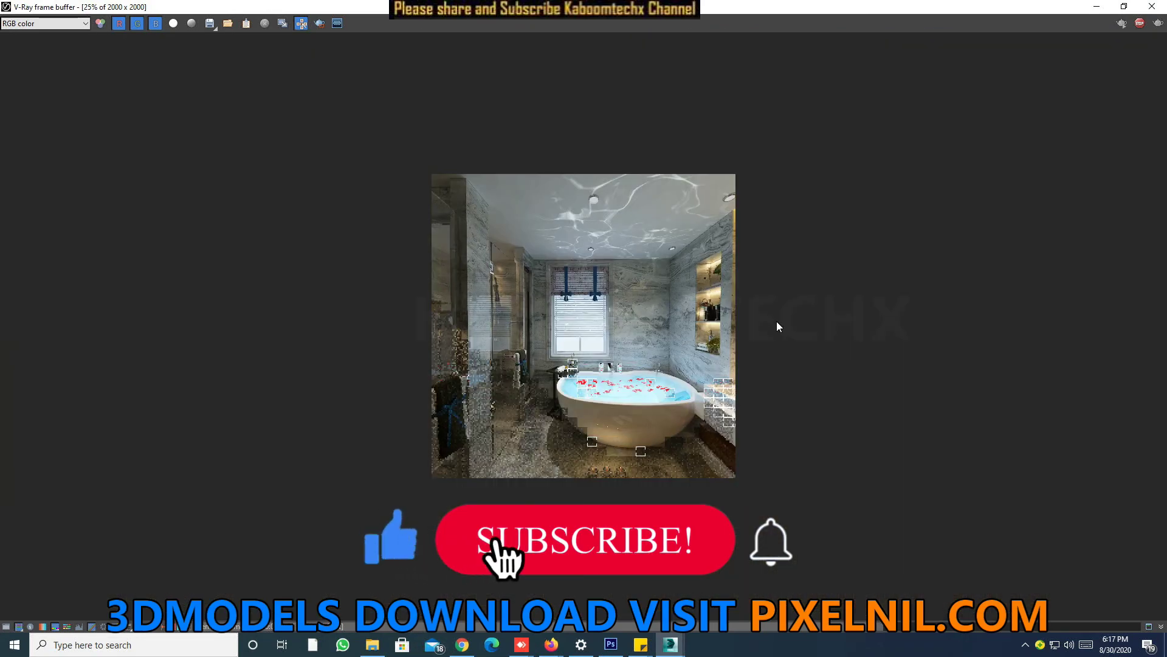